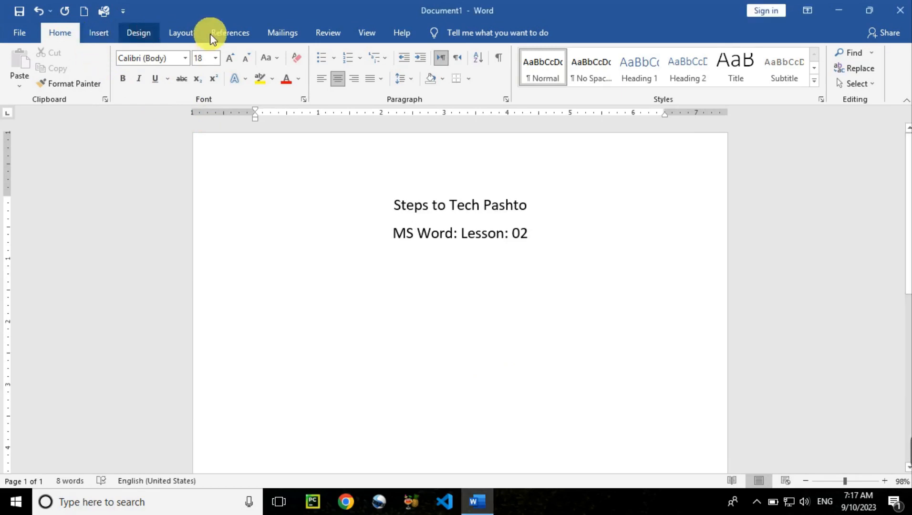
{"action": "left_click", "coordinate": [63, 37]}
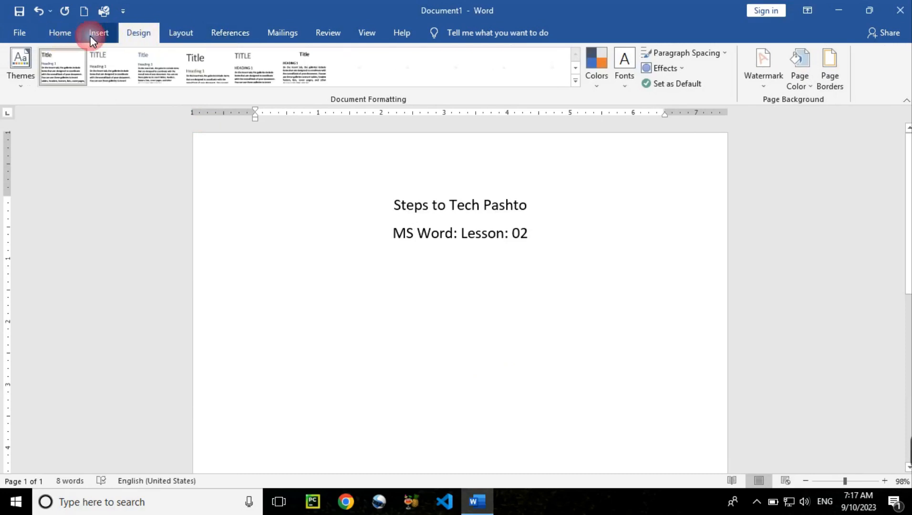
{"action": "left_click", "coordinate": [137, 34]}
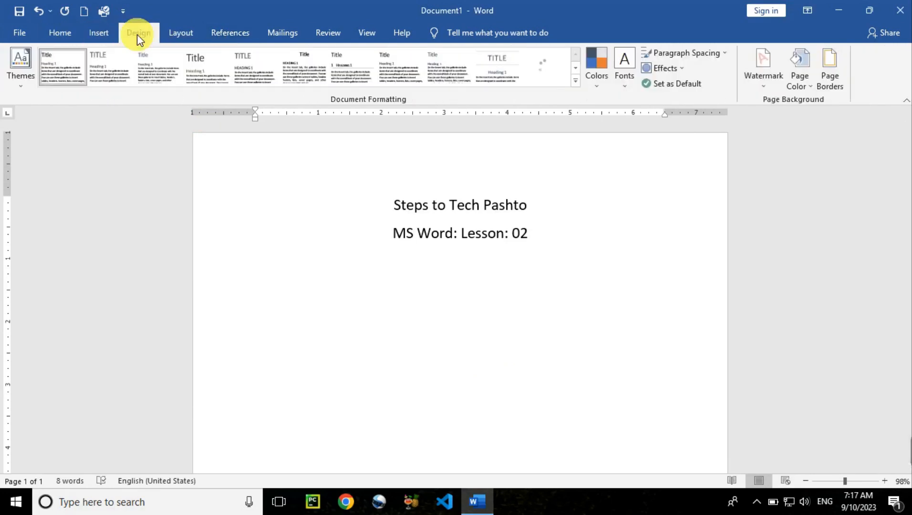
{"action": "left_click", "coordinate": [178, 37]}
{"action": "left_click", "coordinate": [401, 34]}
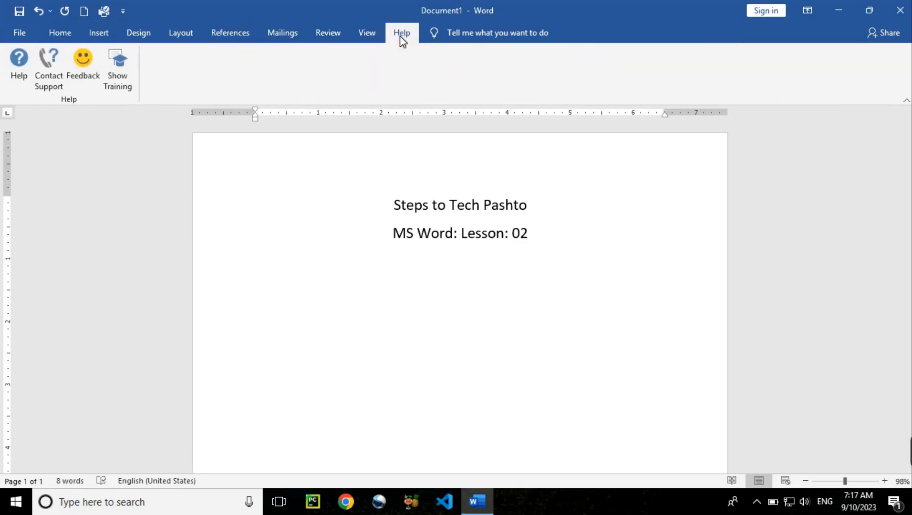
{"action": "left_click", "coordinate": [61, 36]}
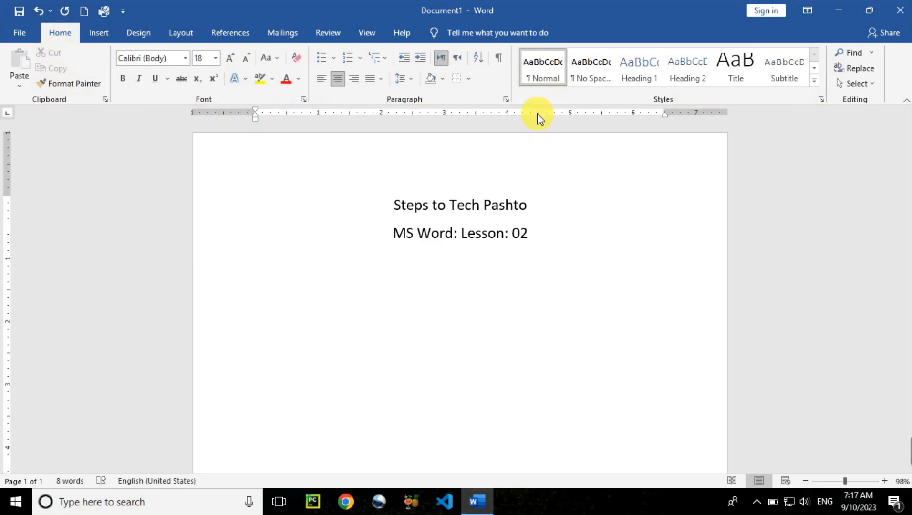
{"action": "left_click", "coordinate": [95, 39]}
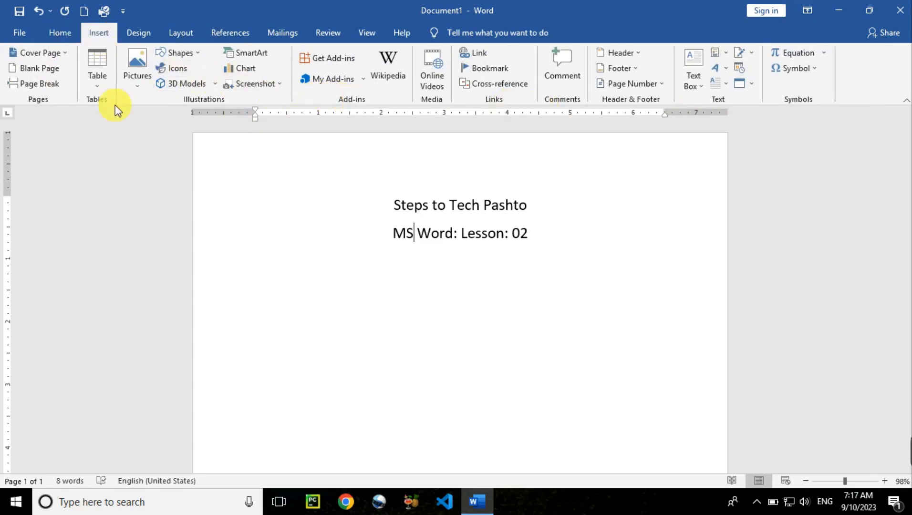
{"action": "left_click", "coordinate": [58, 35]}
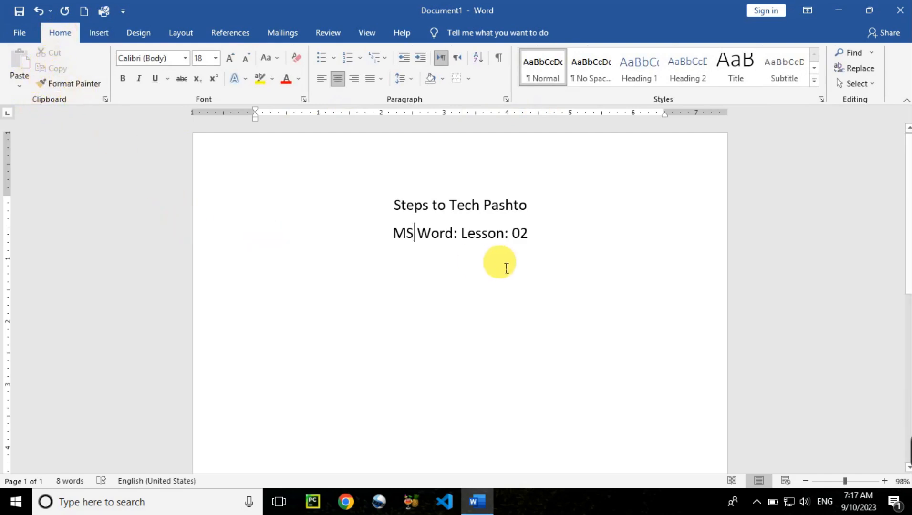
- Add a new centred line reading "Home->Clipboard" below the "MS Word: Lesson: 02" line
{"action": "left_click", "coordinate": [588, 256]}
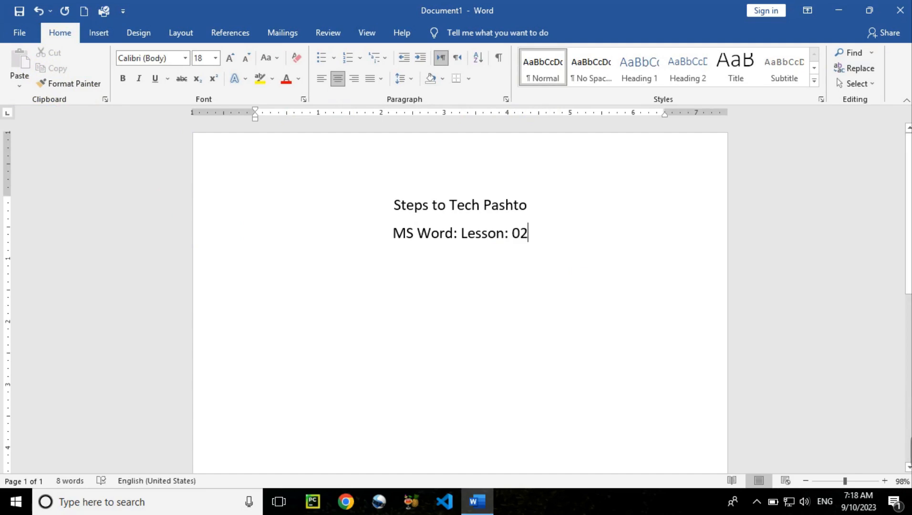
{"action": "key", "text": "Return"}
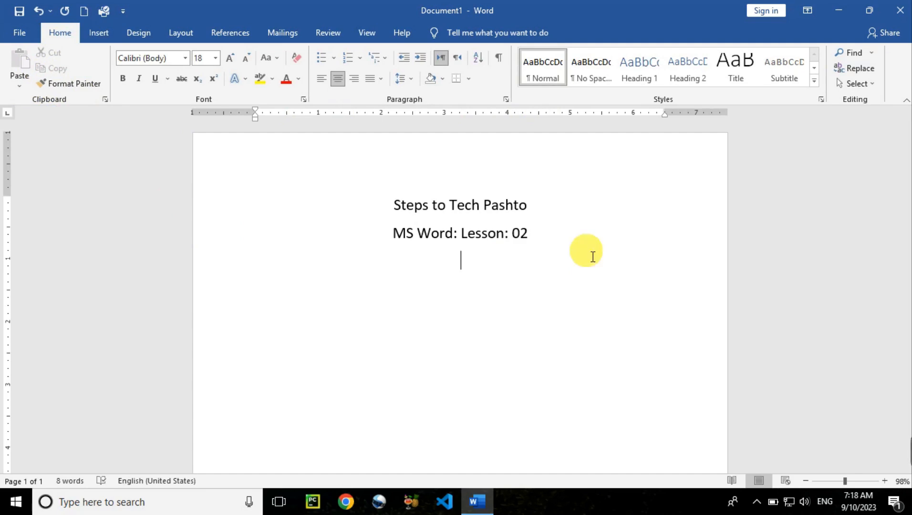
{"action": "type", "text": "Home-"}
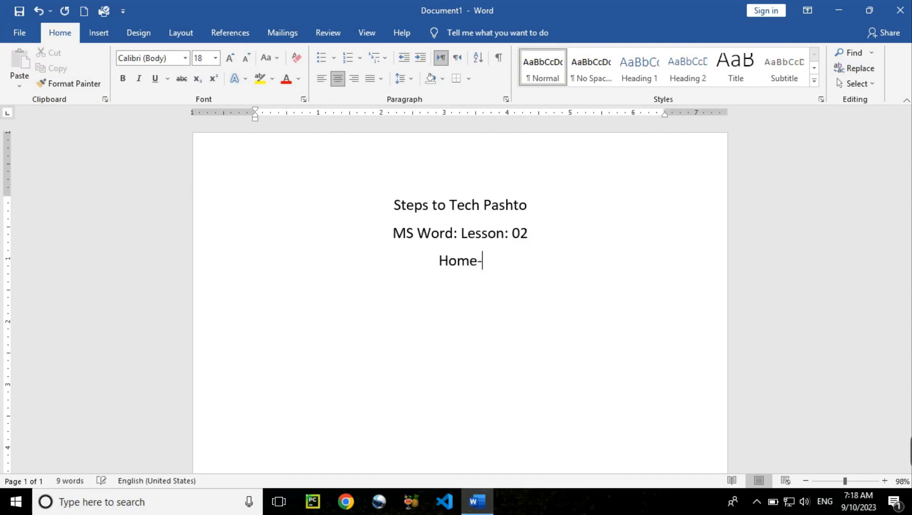
{"action": "type", "text": ">Cli"}
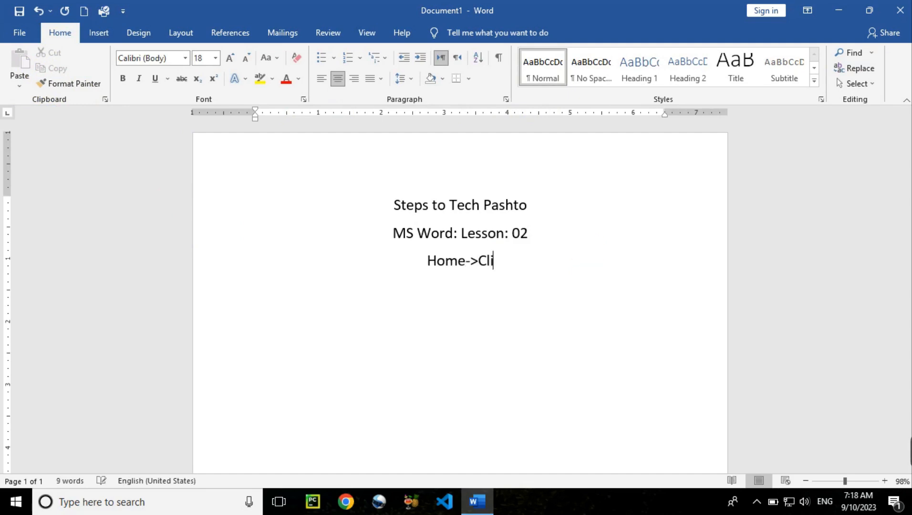
{"action": "type", "text": "pboard"}
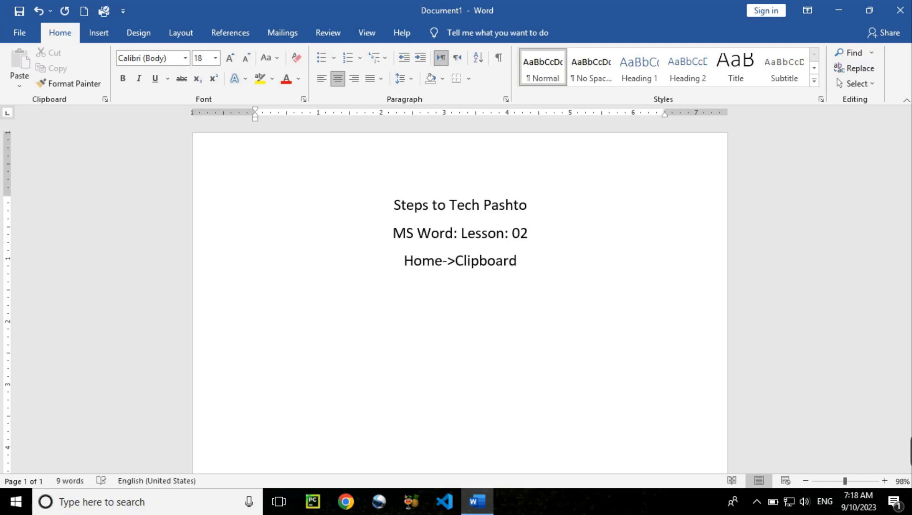
- Insert an automatic full-width horizontal line beneath the "Home->Clipboard" line
{"action": "key", "text": "Return"}
{"action": "type", "text": "___"}
{"action": "key", "text": "Return"}
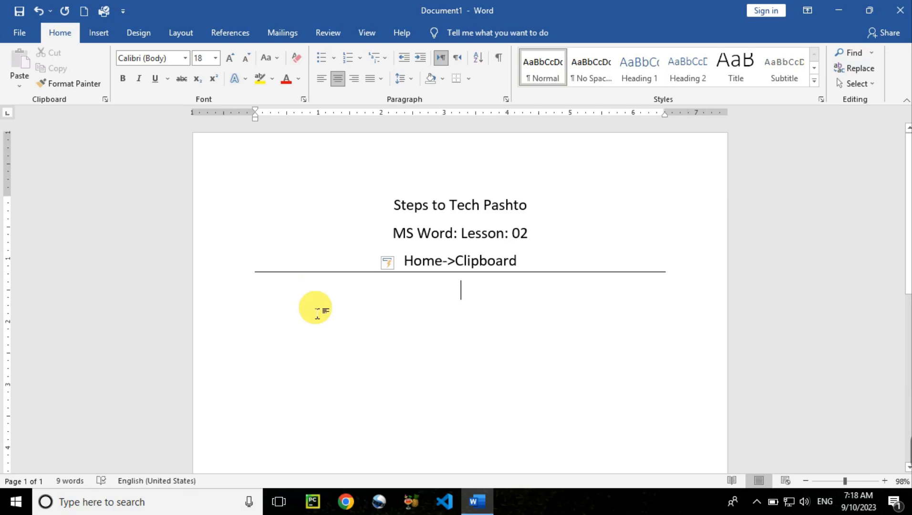
- Generate one paragraph of sample text below the horizontal line with =rand(1) and left-align it
{"action": "type", "text": "=rand"}
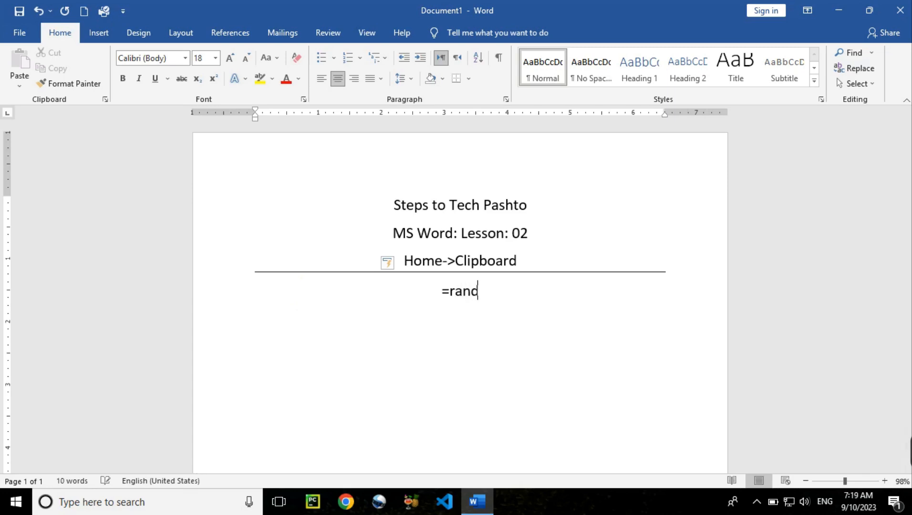
{"action": "type", "text": "(1)"}
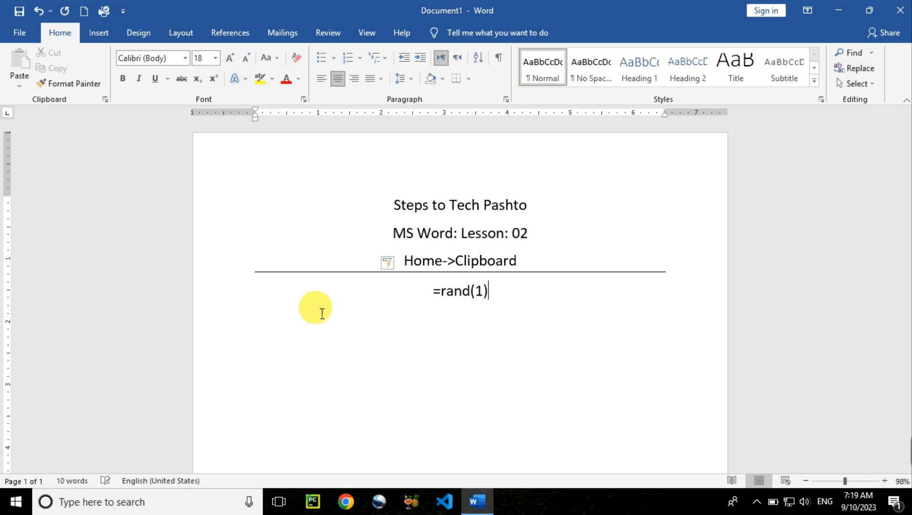
{"action": "key", "text": "Return"}
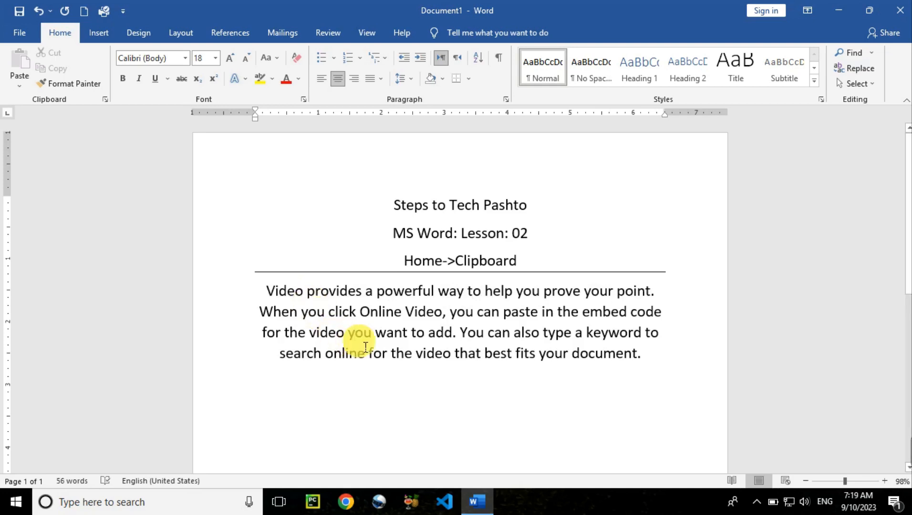
{"action": "key", "text": "ctrl+l"}
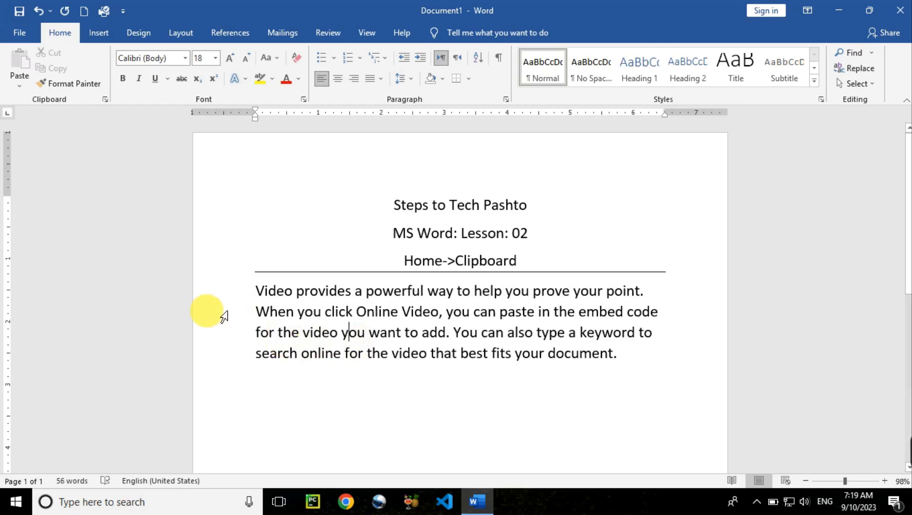
- Select the word "Video" at the start of the sample paragraph, and clear the selection
{"action": "left_click", "coordinate": [272, 296]}
{"action": "double_click", "coordinate": [273, 297]}
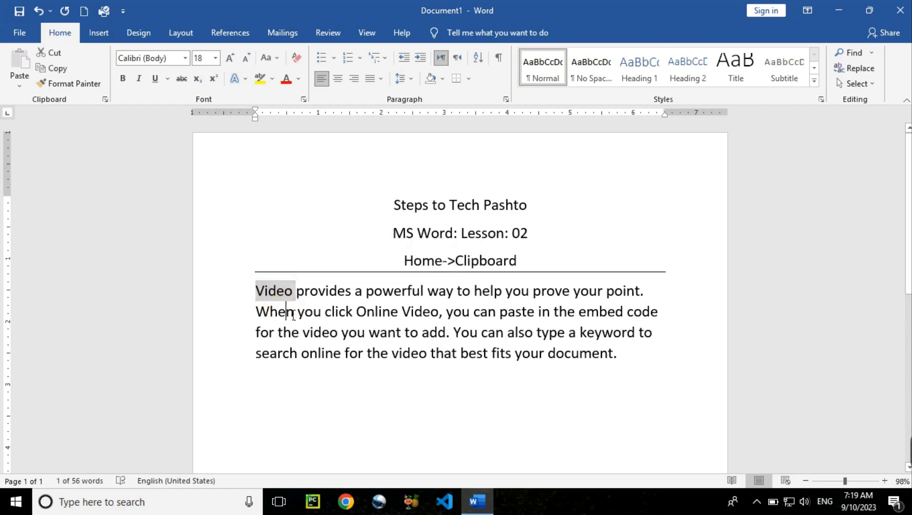
{"action": "left_click", "coordinate": [276, 300]}
{"action": "double_click", "coordinate": [265, 291]}
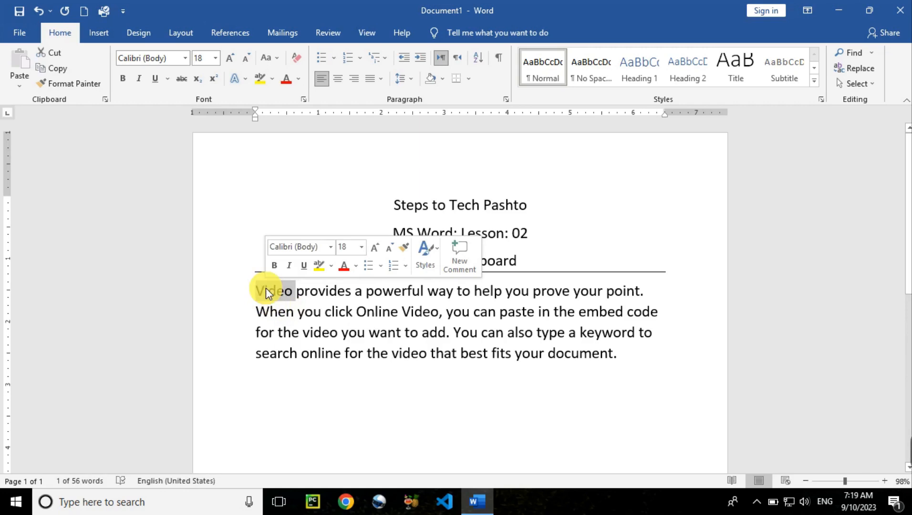
{"action": "left_click", "coordinate": [279, 338]}
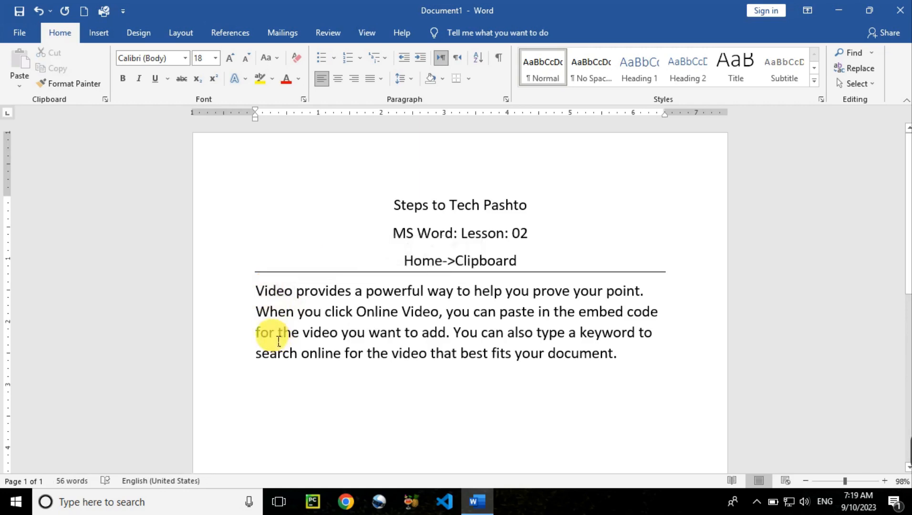
- Select the whole first line of the sample paragraph, and clear the selection
{"action": "left_click", "coordinate": [245, 295]}
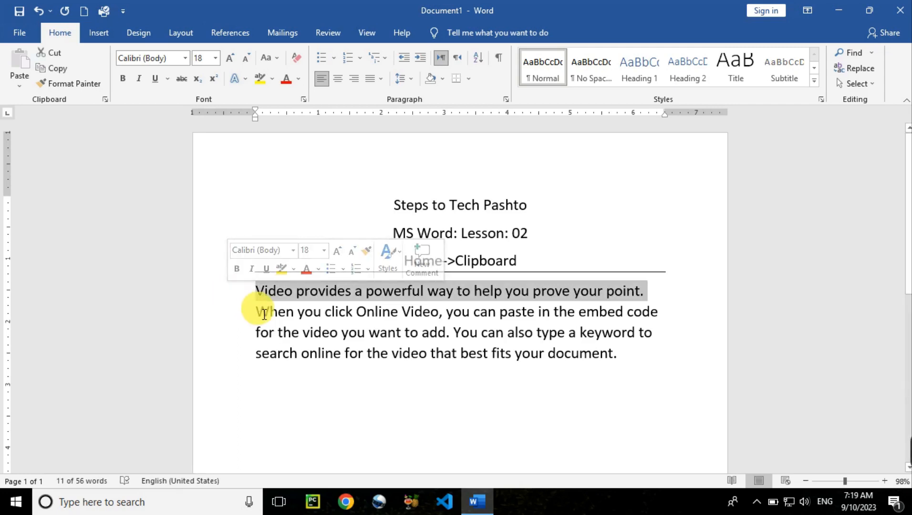
{"action": "left_click", "coordinate": [254, 299]}
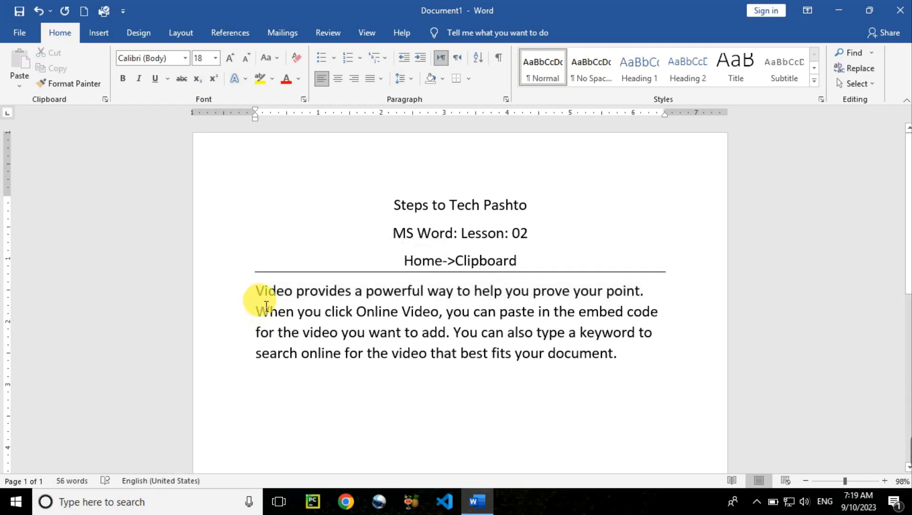
{"action": "left_click", "coordinate": [273, 300]}
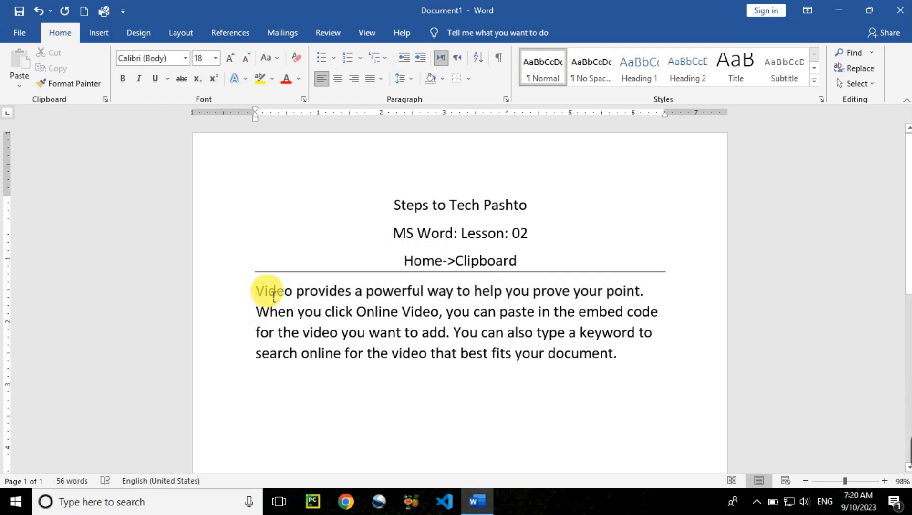
- Select the entire sample paragraph beginning with "Video provides"
{"action": "left_click", "coordinate": [274, 298]}
{"action": "triple_click", "coordinate": [271, 294]}
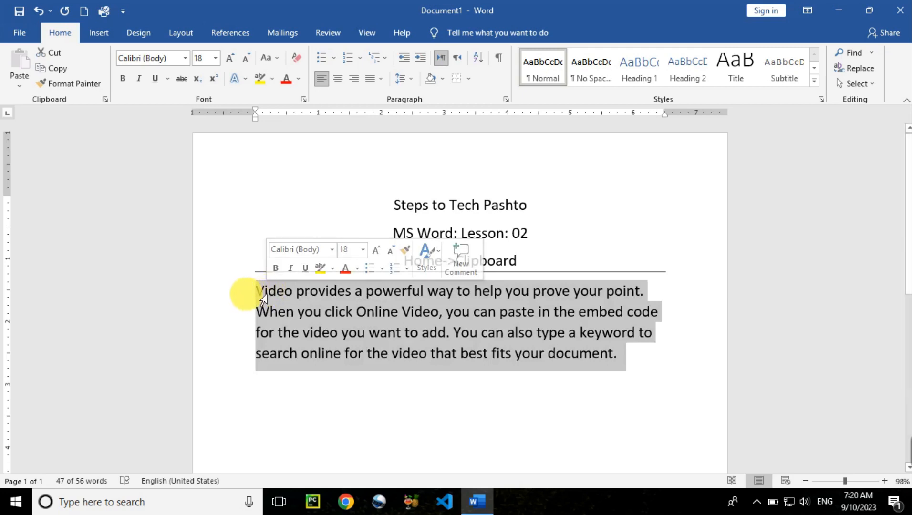
{"action": "left_click", "coordinate": [247, 292]}
- Extend a selection character by character from the start of the sample paragraph through "prove your point."
{"action": "left_click", "coordinate": [256, 294]}
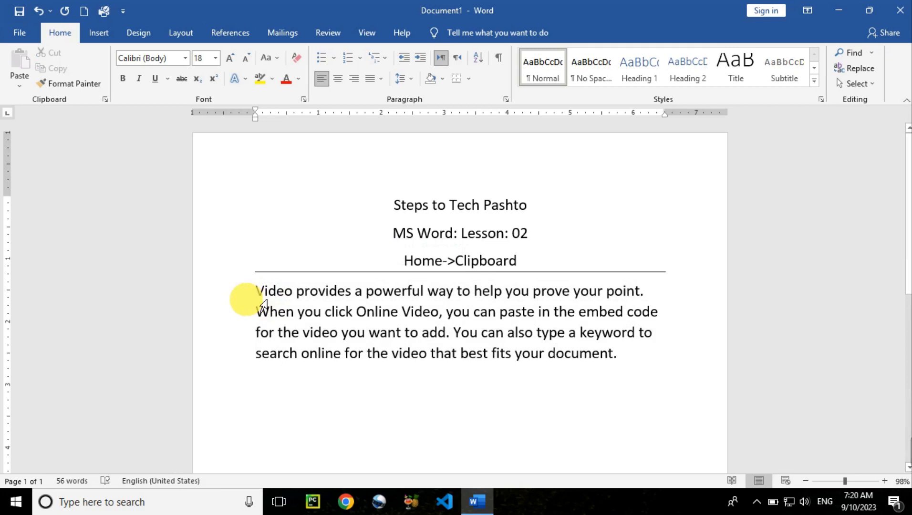
{"action": "key", "text": "shift+Right"}
{"action": "key", "text": "shift+Right"}
{"action": "key", "text": "shift+Right"}
{"action": "key", "text": "shift+Right"}
{"action": "key", "text": "shift+Right"}
{"action": "key", "text": "shift+Right"}
{"action": "key", "text": "shift+Right"}
{"action": "key", "text": "shift+Right"}
{"action": "key", "text": "shift+Right"}
{"action": "key", "text": "shift+Right"}
{"action": "key", "text": "shift+Right"}
{"action": "key", "text": "shift+Right"}
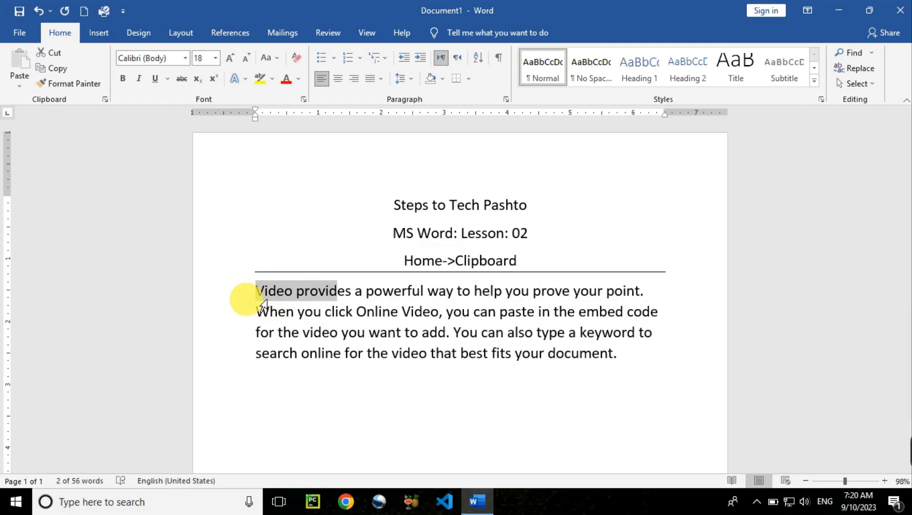
{"action": "key", "text": "shift+Right"}
{"action": "key", "text": "shift+Right"}
{"action": "key", "text": "shift+Right"}
{"action": "key", "text": "shift+Right"}
{"action": "key", "text": "shift+Right"}
{"action": "key", "text": "shift+Right"}
{"action": "key", "text": "shift+Right"}
{"action": "key", "text": "shift+Right"}
{"action": "key", "text": "shift+Right"}
{"action": "key", "text": "shift+Right"}
{"action": "key", "text": "shift+Right"}
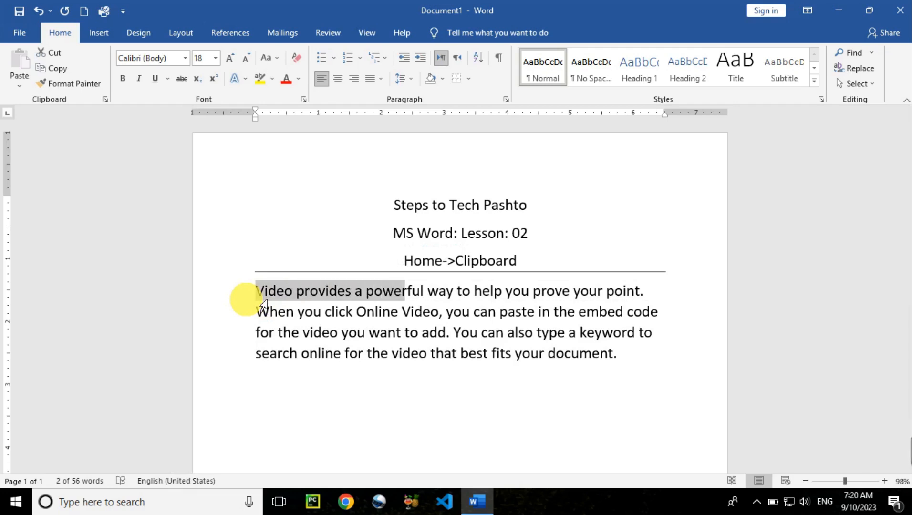
{"action": "key", "text": "shift+Right"}
{"action": "key", "text": "shift+Right"}
{"action": "key", "text": "shift+Right"}
{"action": "key", "text": "shift+Right"}
{"action": "key", "text": "shift+Right"}
{"action": "key", "text": "shift+Right"}
{"action": "key", "text": "shift+Right"}
{"action": "key", "text": "shift+Right"}
{"action": "key", "text": "shift+Right"}
{"action": "key", "text": "shift+Right"}
{"action": "key", "text": "shift+Right"}
{"action": "key", "text": "shift+Right"}
{"action": "key", "text": "shift+Right"}
{"action": "key", "text": "shift+Right"}
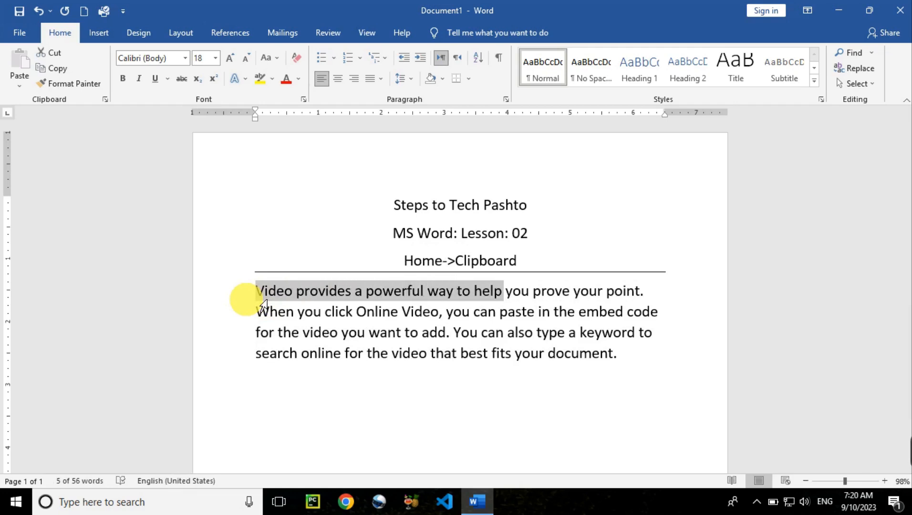
{"action": "key", "text": "shift+Right"}
{"action": "key", "text": "shift+Right"}
{"action": "key", "text": "shift+Right"}
{"action": "key", "text": "shift+Right"}
{"action": "key", "text": "shift+Right"}
{"action": "key", "text": "shift+Right"}
{"action": "key", "text": "shift+Right"}
{"action": "key", "text": "shift+Right"}
{"action": "key", "text": "shift+Right"}
{"action": "key", "text": "shift+Right"}
{"action": "key", "text": "shift+Right"}
{"action": "key", "text": "shift+Right"}
{"action": "key", "text": "shift+Right"}
{"action": "key", "text": "shift+Right"}
{"action": "key", "text": "shift+Right"}
{"action": "key", "text": "shift+Right"}
{"action": "key", "text": "shift+Right"}
{"action": "key", "text": "shift+Right"}
{"action": "key", "text": "shift+Right"}
{"action": "key", "text": "shift+Right"}
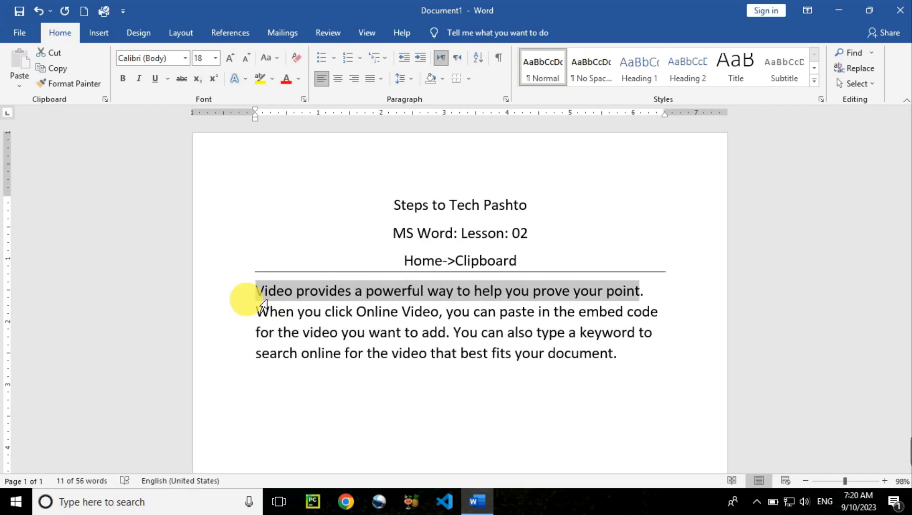
{"action": "key", "text": "shift+Right"}
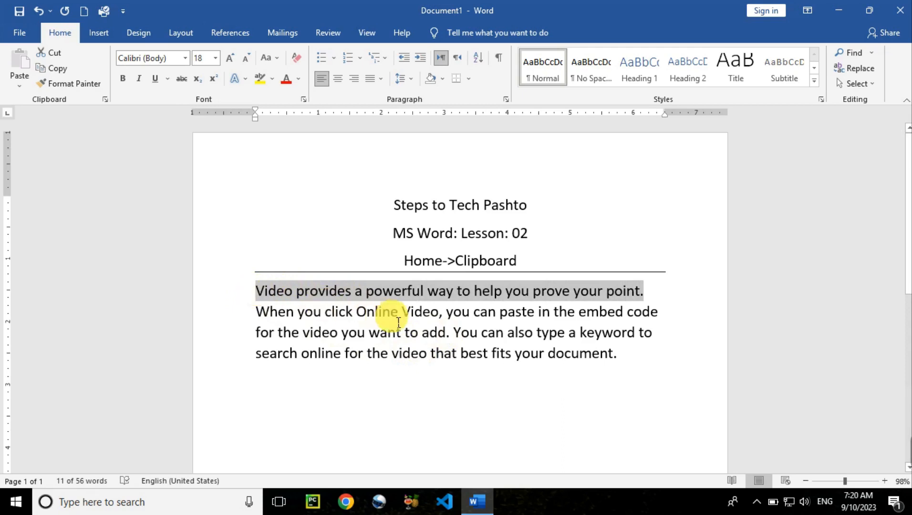
- Select the range from the start of the sample paragraph through "you want to add", repeat the range selection, and clear it
{"action": "left_click", "coordinate": [258, 288]}
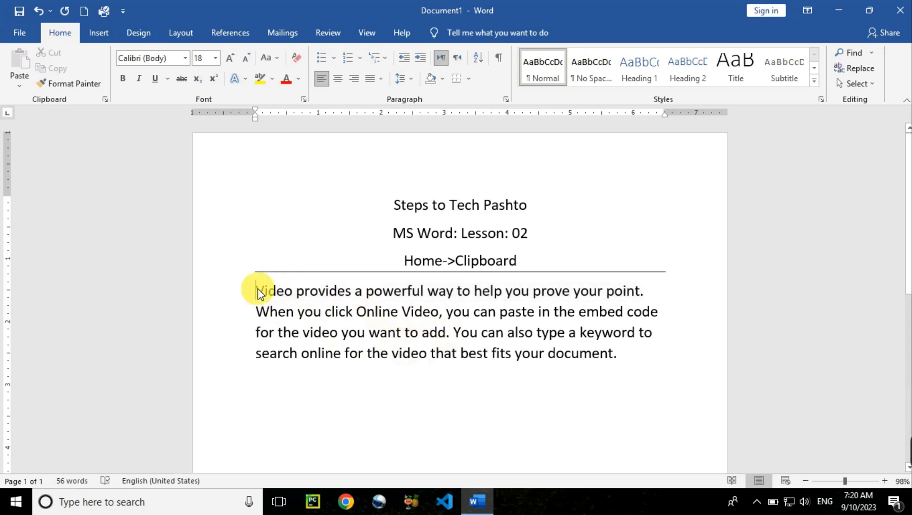
{"action": "double_click", "coordinate": [258, 289]}
{"action": "left_click", "coordinate": [258, 288]}
{"action": "left_click", "coordinate": [454, 340], "text": "shift"}
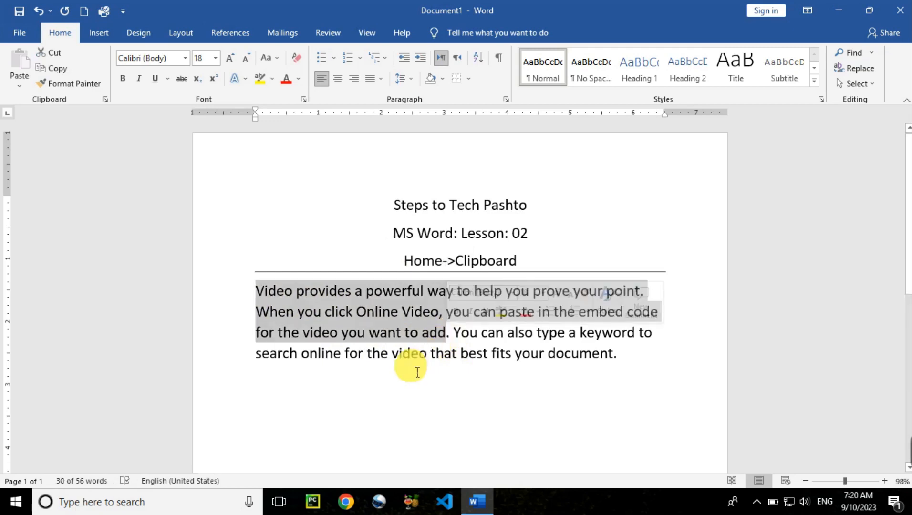
{"action": "left_click", "coordinate": [261, 288]}
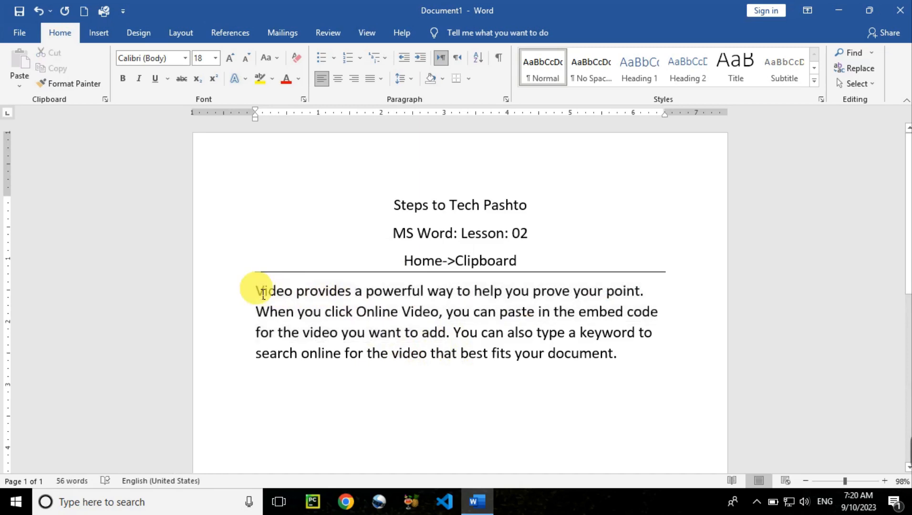
{"action": "left_click", "coordinate": [453, 338], "text": "shift"}
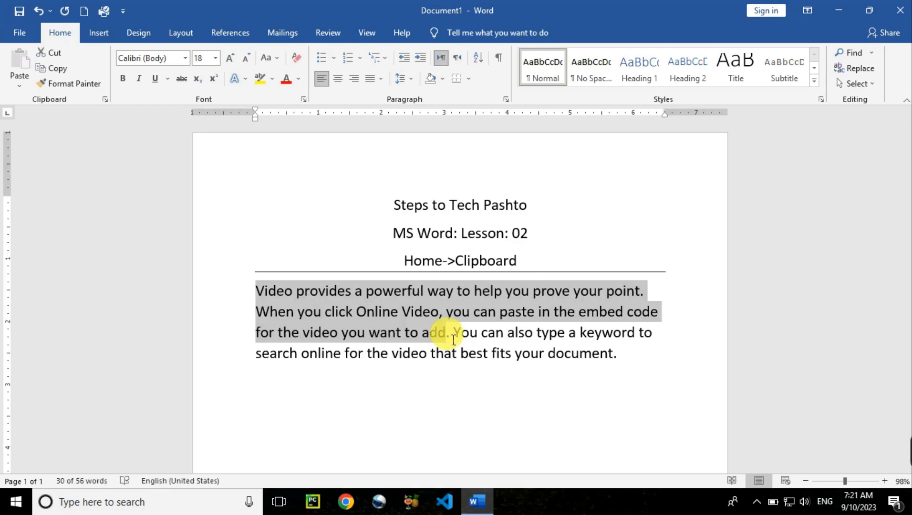
{"action": "left_click", "coordinate": [468, 377]}
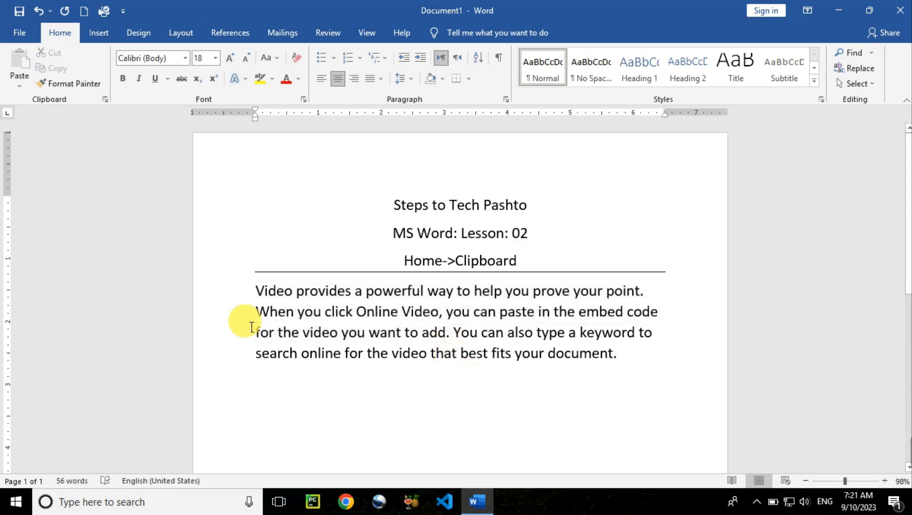
- Select the first line of the sample paragraph, ending with "prove your point."
{"action": "left_click", "coordinate": [244, 298]}
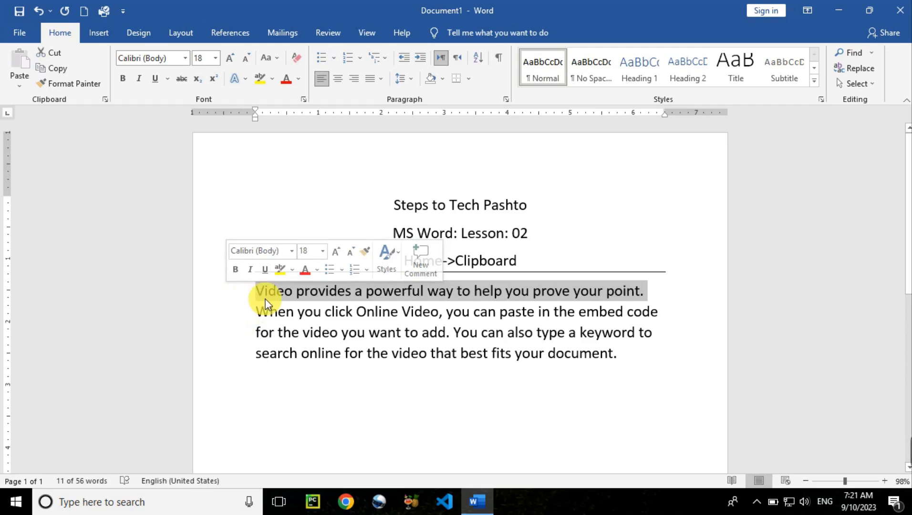
- Cut the first line of the sample paragraph and paste it three blank lines below the remaining text
{"action": "left_click", "coordinate": [64, 70]}
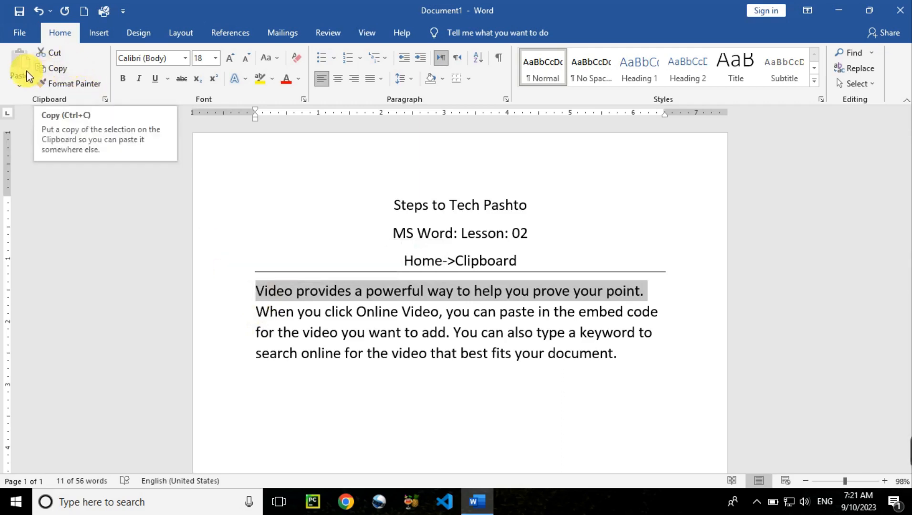
{"action": "left_click", "coordinate": [54, 59]}
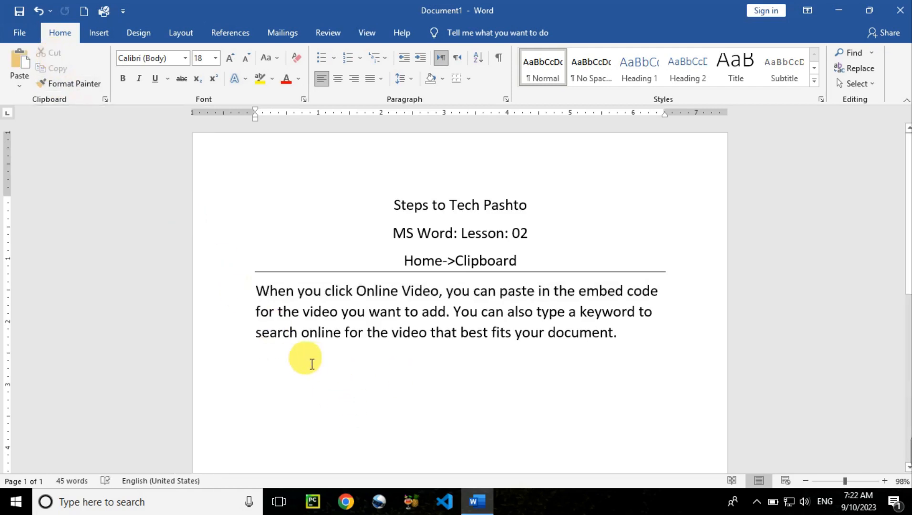
{"action": "key", "text": "Down"}
{"action": "key", "text": "Down"}
{"action": "key", "text": "Down"}
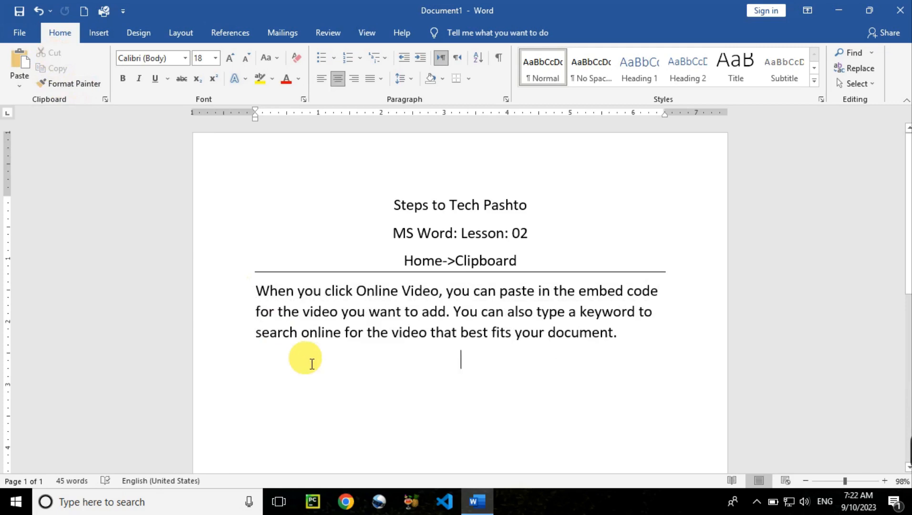
{"action": "key", "text": "Return"}
{"action": "key", "text": "Return"}
{"action": "key", "text": "Return"}
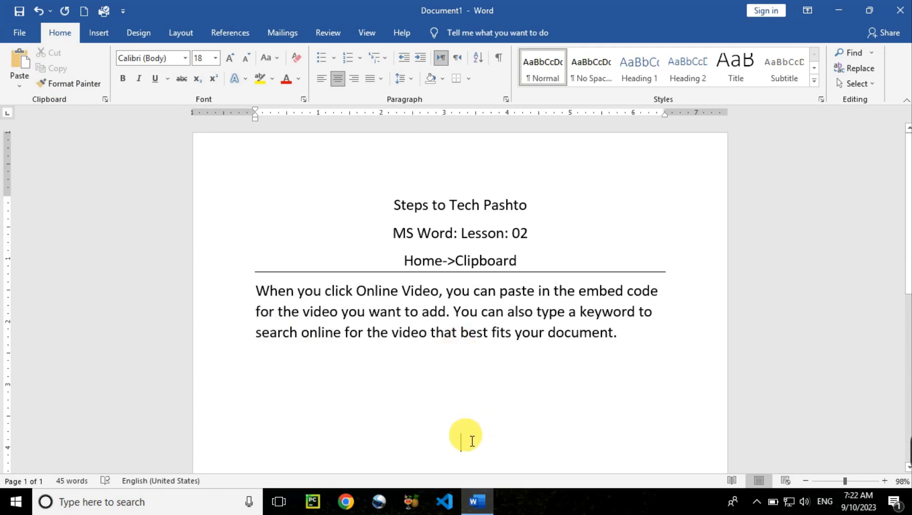
{"action": "left_click", "coordinate": [20, 63]}
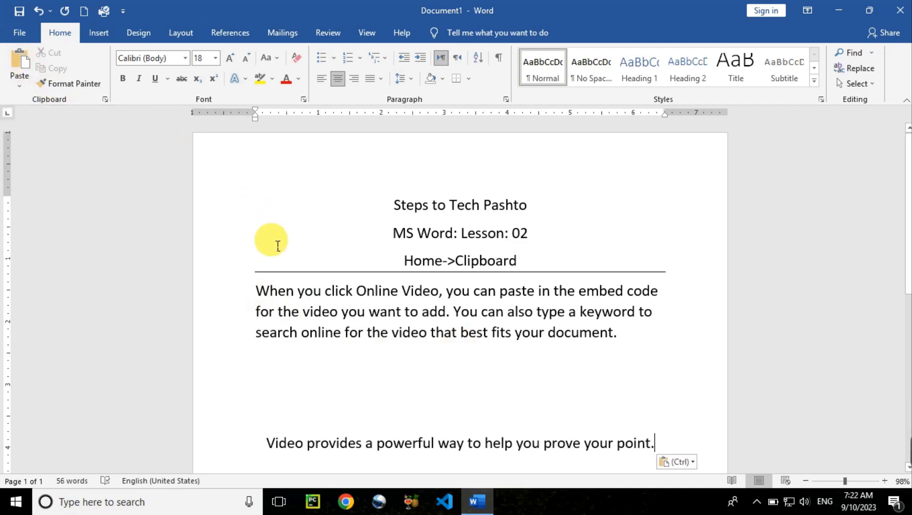
- Undo the paste, the added blank lines and the cut of the sample paragraph's first line
{"action": "key", "text": "ctrl+z"}
{"action": "key", "text": "ctrl+z"}
{"action": "key", "text": "ctrl+z"}
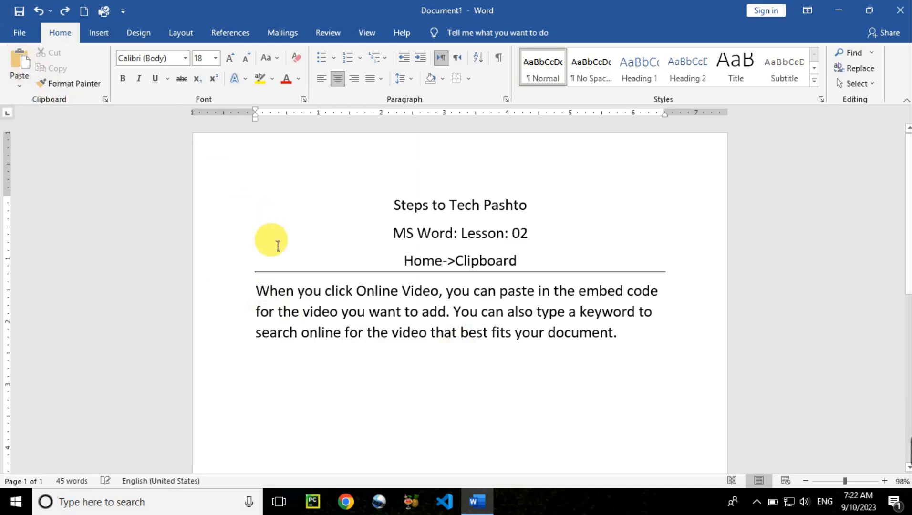
{"action": "key", "text": "ctrl+y"}
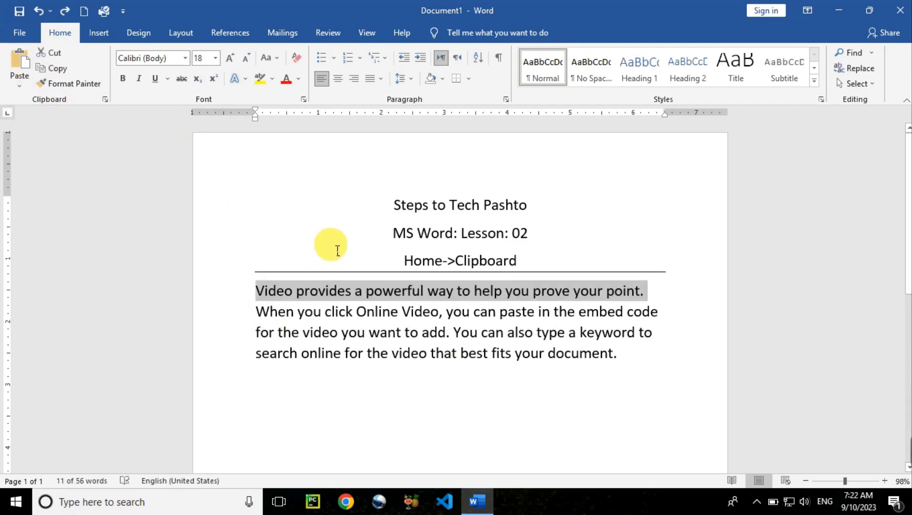
- Apply red font colour to the sample paragraph's first line and copy that line
{"action": "left_click", "coordinate": [285, 79]}
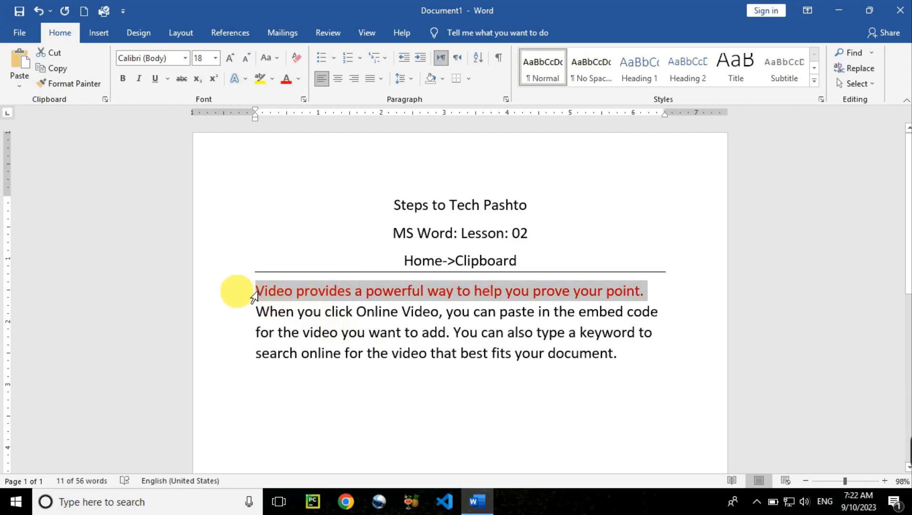
{"action": "left_click", "coordinate": [294, 314]}
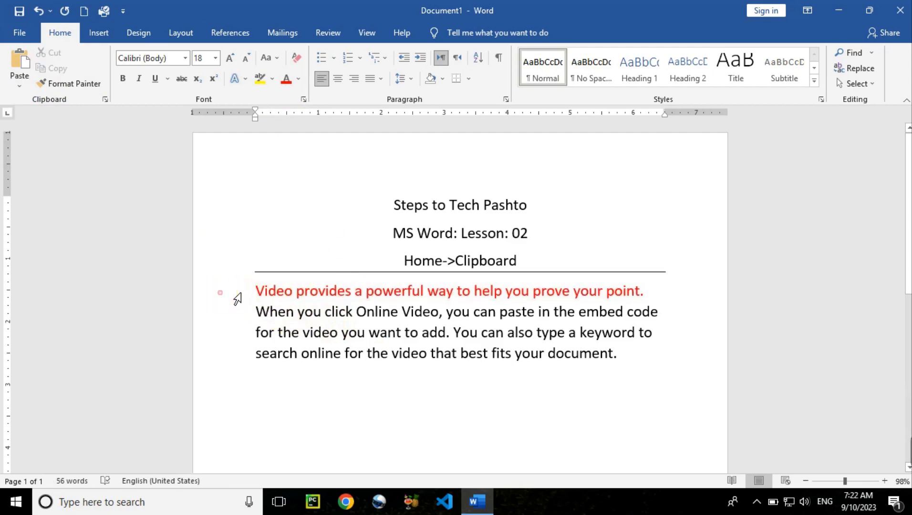
{"action": "left_click", "coordinate": [238, 295]}
{"action": "key", "text": "ctrl+c"}
{"action": "left_click", "coordinate": [62, 83]}
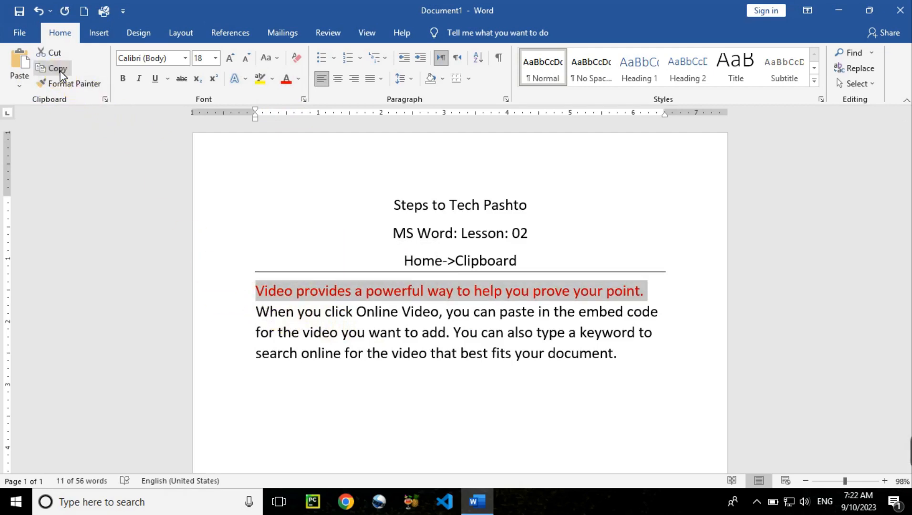
- Paste the copied red line below the sample paragraph, leaving one blank line between them
{"action": "left_click", "coordinate": [283, 402]}
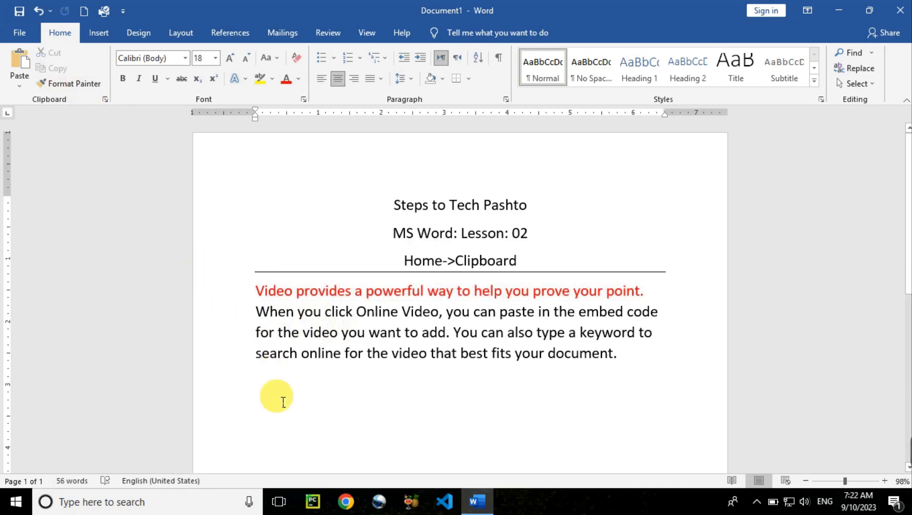
{"action": "key", "text": "Return"}
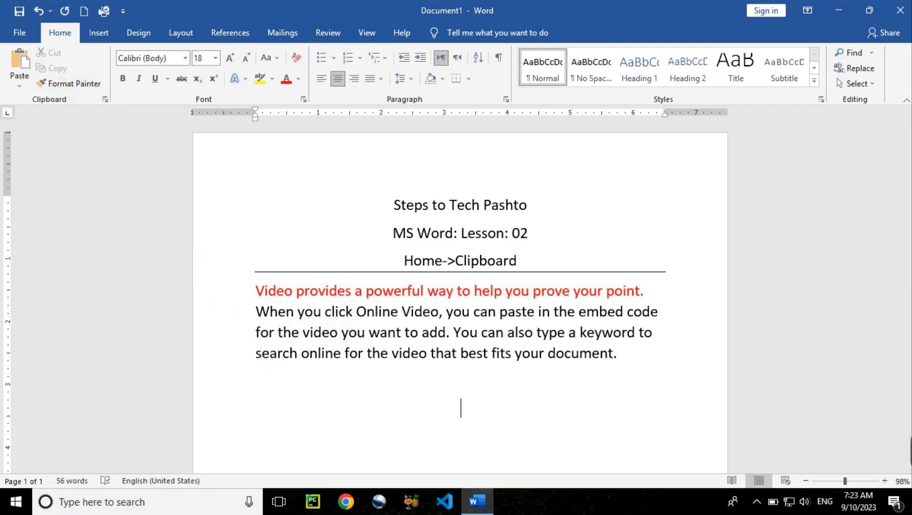
{"action": "left_click", "coordinate": [14, 61]}
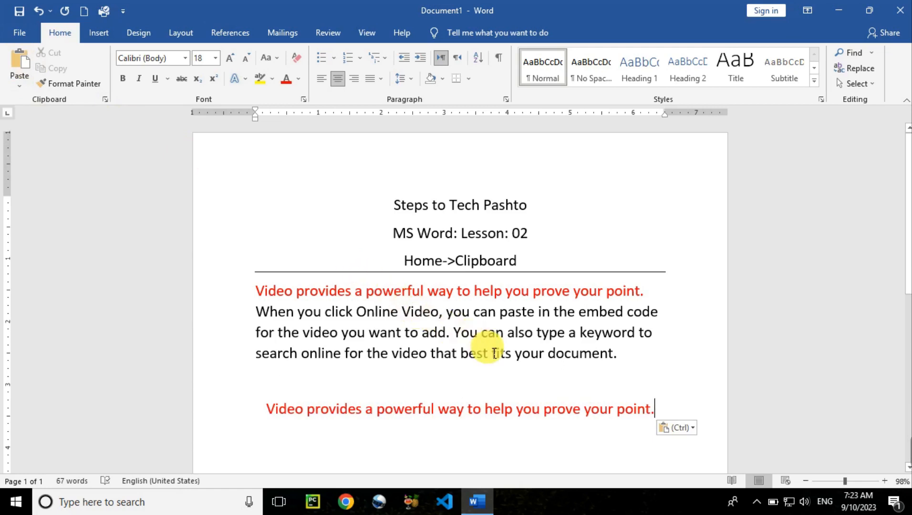
- Undo the pasted copy and the red font colour, and left-align the sample paragraph
{"action": "left_click_drag", "start_coordinate": [667, 413], "coordinate": [263, 405]}
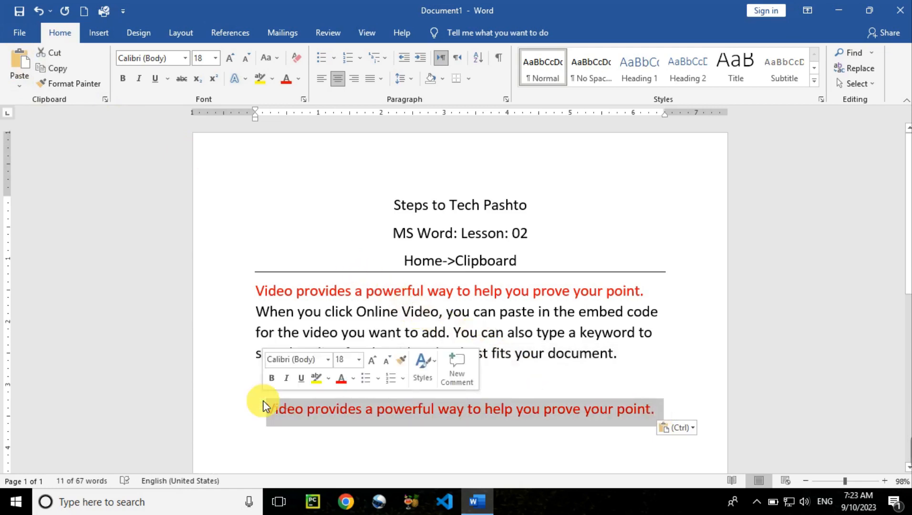
{"action": "key", "text": "ctrl+z"}
{"action": "key", "text": "ctrl+z"}
{"action": "key", "text": "ctrl+z"}
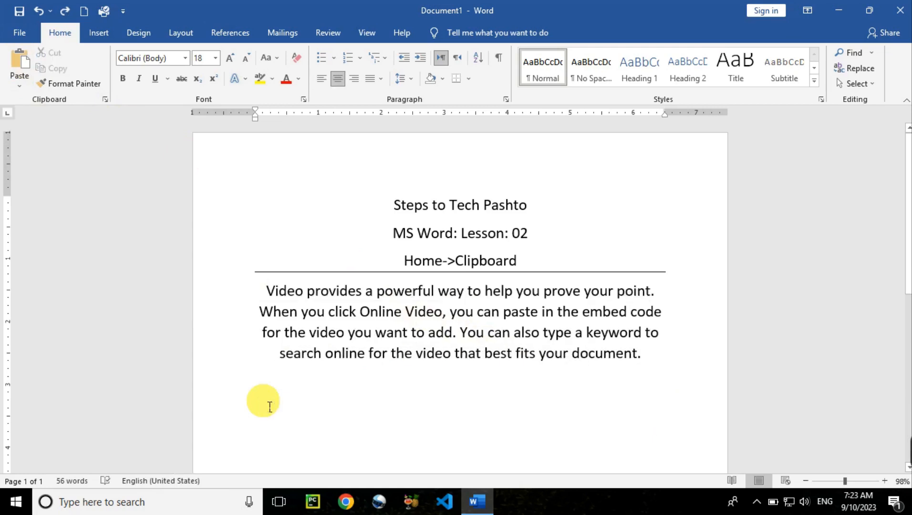
{"action": "key", "text": "ctrl+l"}
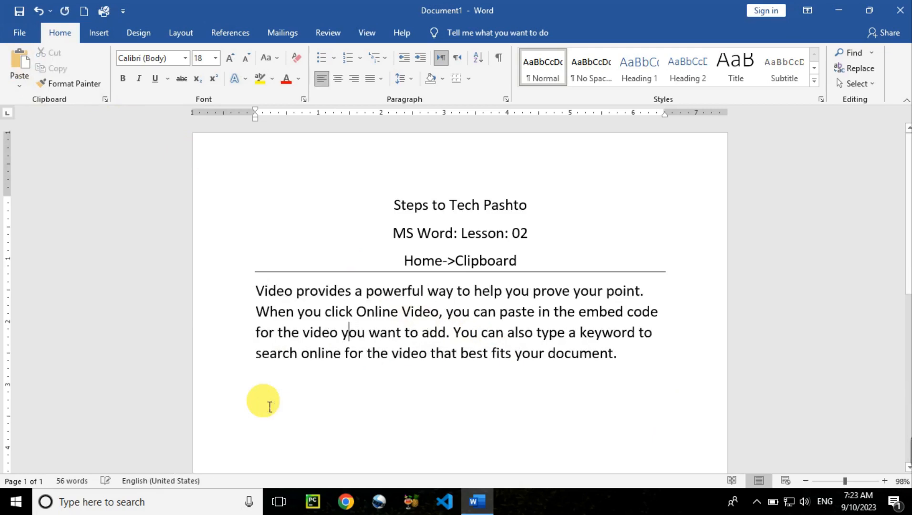
- Cut the line ending with "prove your point." and paste it beneath several blank lines under the remaining paragraph
{"action": "left_click", "coordinate": [234, 299]}
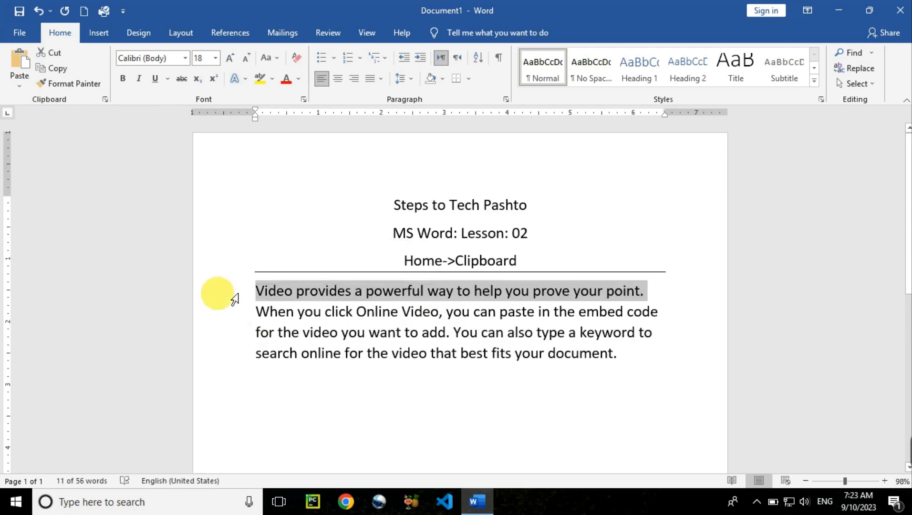
{"action": "key", "text": "ctrl+x"}
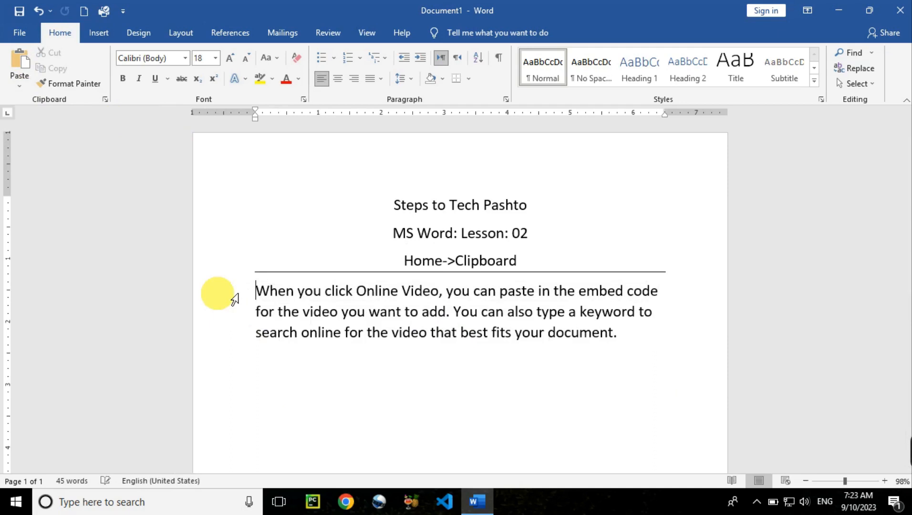
{"action": "left_click", "coordinate": [297, 366]}
{"action": "key", "text": "Return"}
{"action": "key", "text": "Return"}
{"action": "key", "text": "Return"}
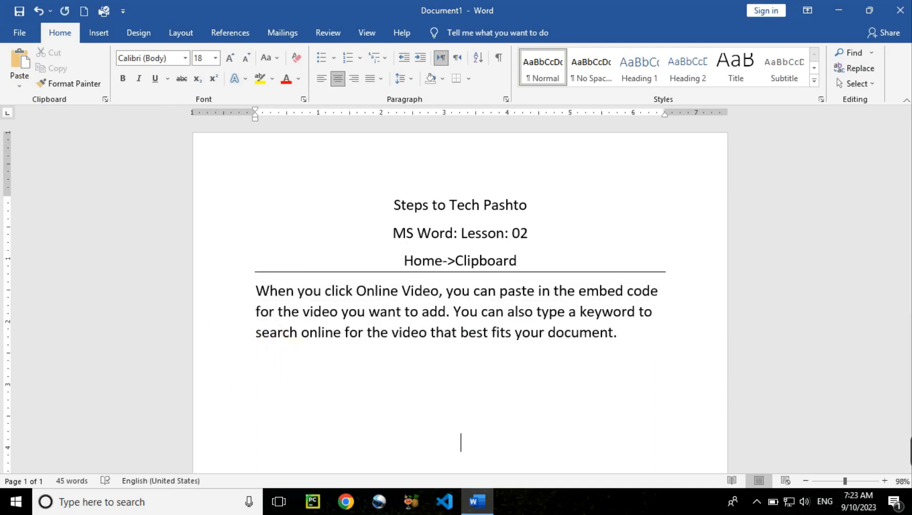
{"action": "key", "text": "ctrl+v"}
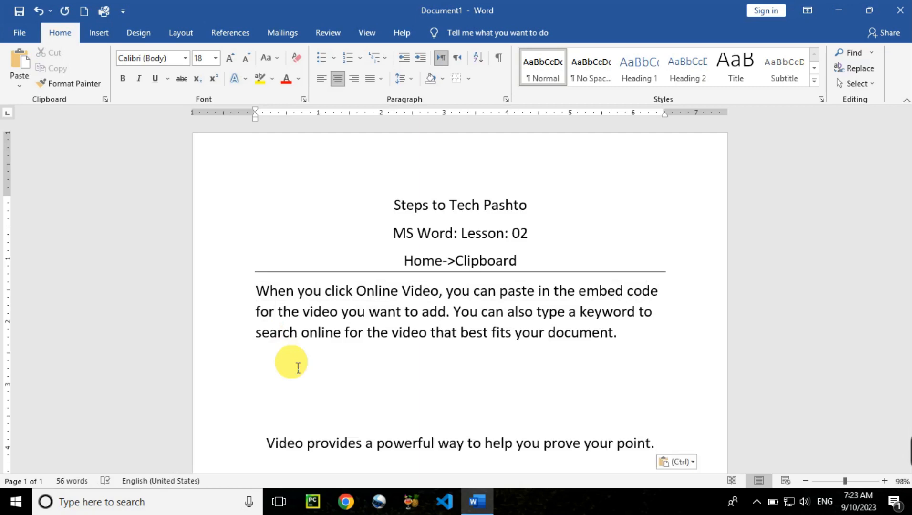
- Undo the latest cut and paste, including the blank lines inserted below the paragraph
{"action": "key", "text": "ctrl+z"}
{"action": "key", "text": "ctrl+z"}
{"action": "key", "text": "ctrl+z"}
{"action": "key", "text": "ctrl+z"}
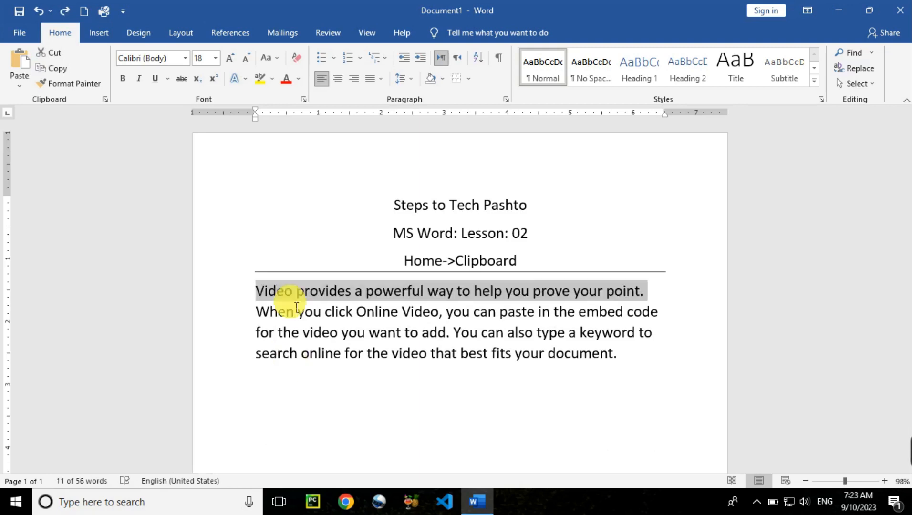
- Apply a blue theme font colour to the first line of the sample paragraph
{"action": "left_click", "coordinate": [298, 79]}
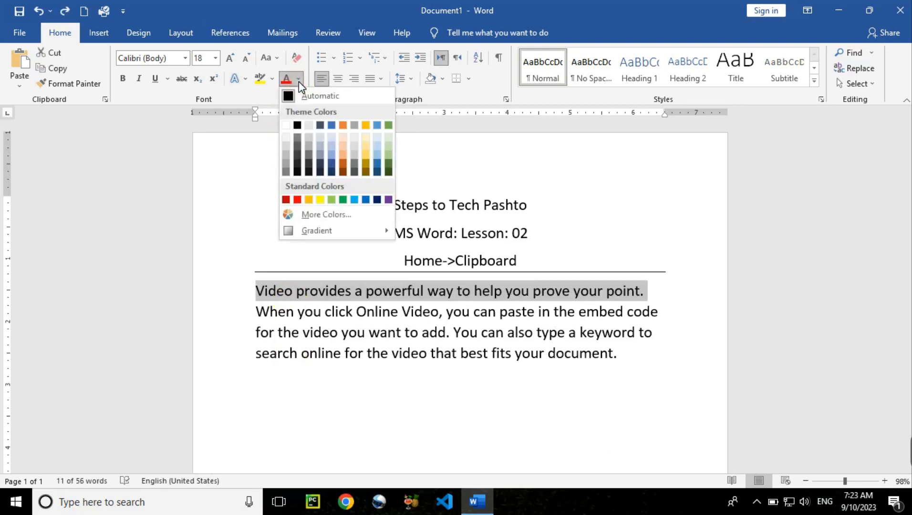
{"action": "left_click", "coordinate": [331, 126]}
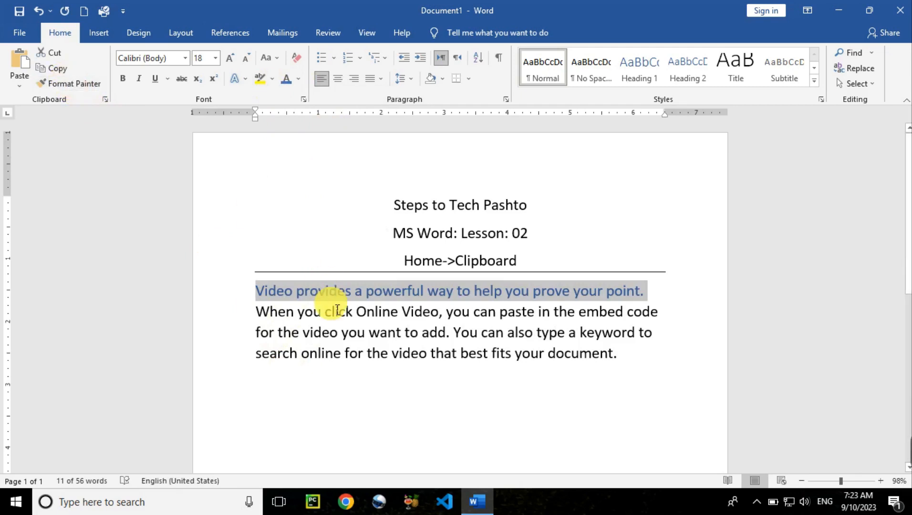
- Add a long run of blank lines below the sample paragraph and paste a copy of the blue line near the page's end
{"action": "left_click", "coordinate": [348, 414]}
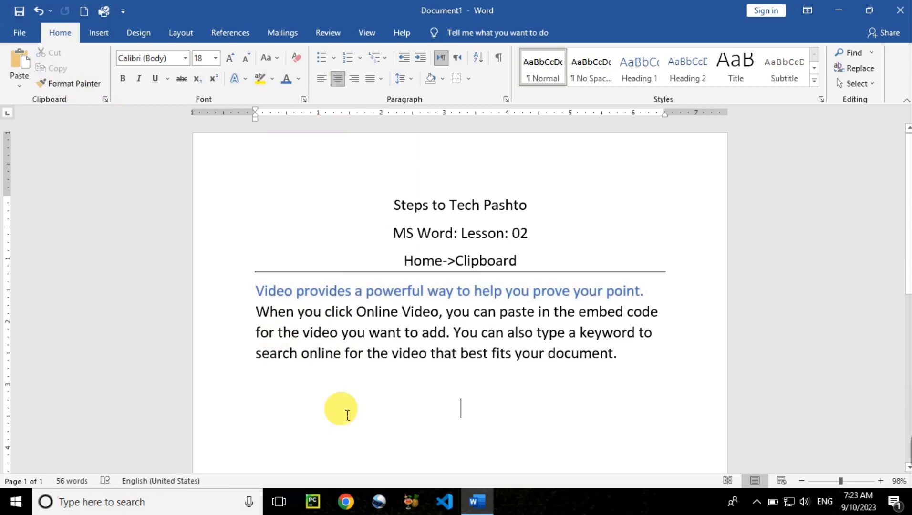
{"action": "key", "text": "Return"}
{"action": "key", "text": "Return"}
{"action": "key", "text": "Return"}
{"action": "key", "text": "Return"}
{"action": "key", "text": "Return"}
{"action": "key", "text": "Return"}
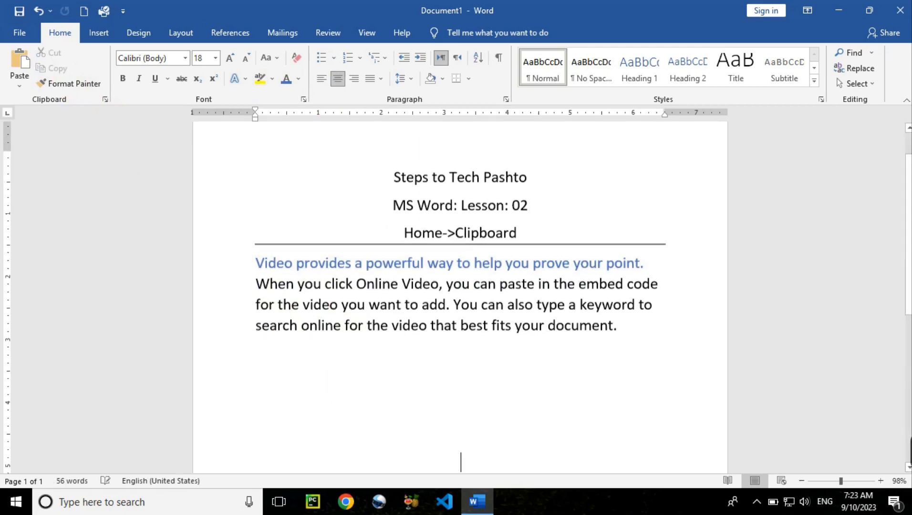
{"action": "key", "text": "Return"}
{"action": "key", "text": "Return"}
{"action": "key", "text": "Return"}
{"action": "key", "text": "Return"}
{"action": "key", "text": "Return"}
{"action": "key", "text": "Return"}
{"action": "key", "text": "Return"}
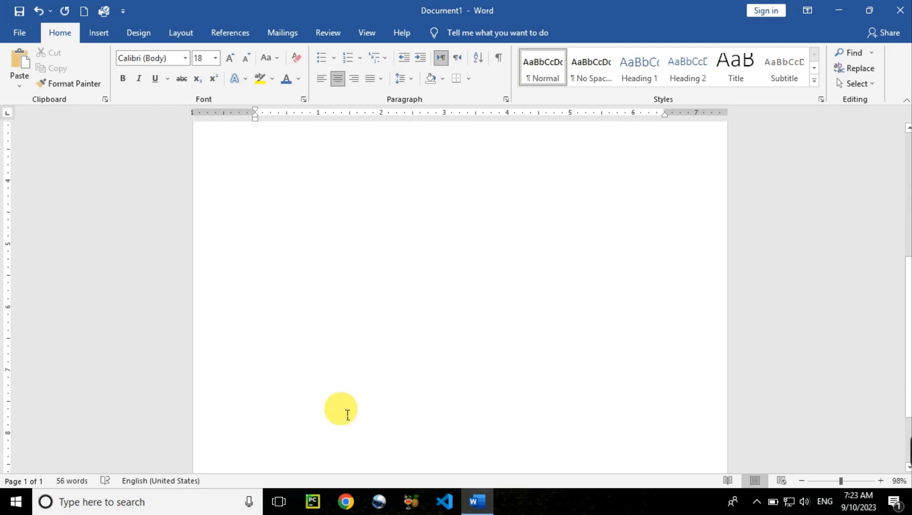
{"action": "key", "text": "ctrl+v"}
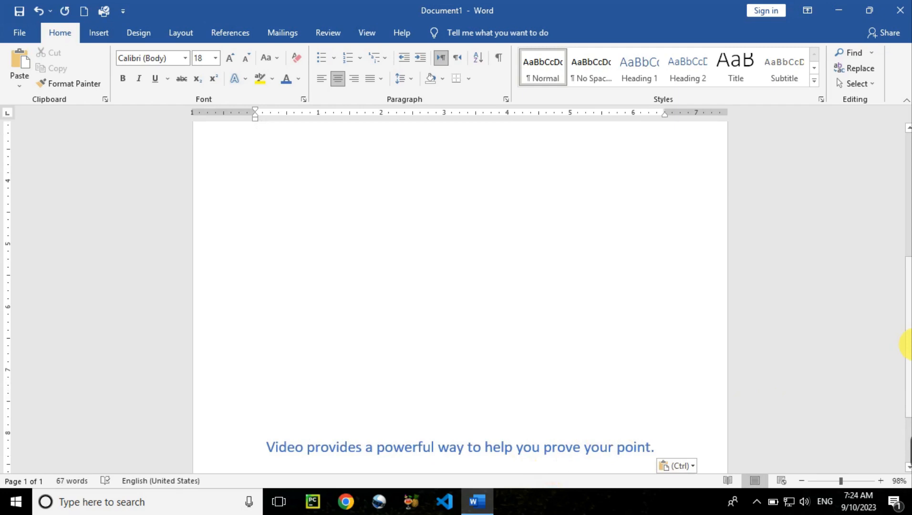
- Select the pasted blue line near the end of the page
{"action": "left_click_drag", "start_coordinate": [907, 343], "coordinate": [907, 392]}
{"action": "left_click", "coordinate": [239, 280]}
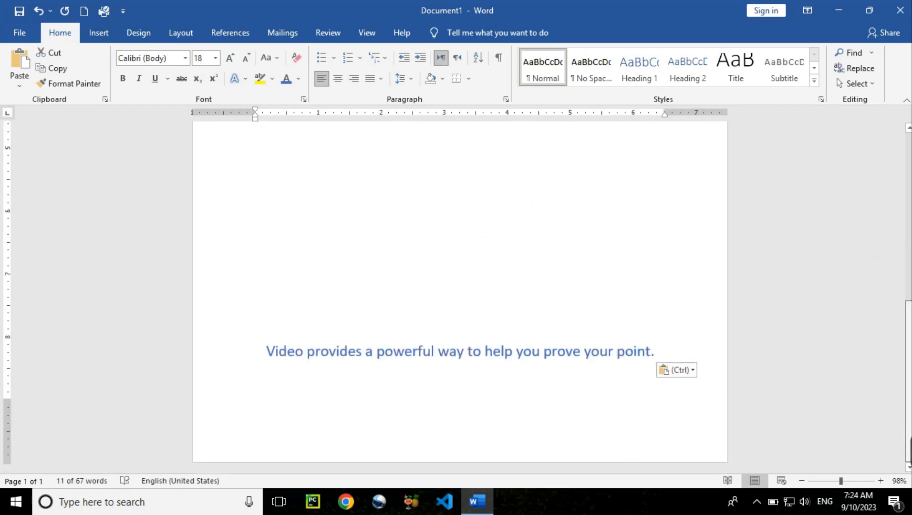
{"action": "left_click", "coordinate": [228, 364]}
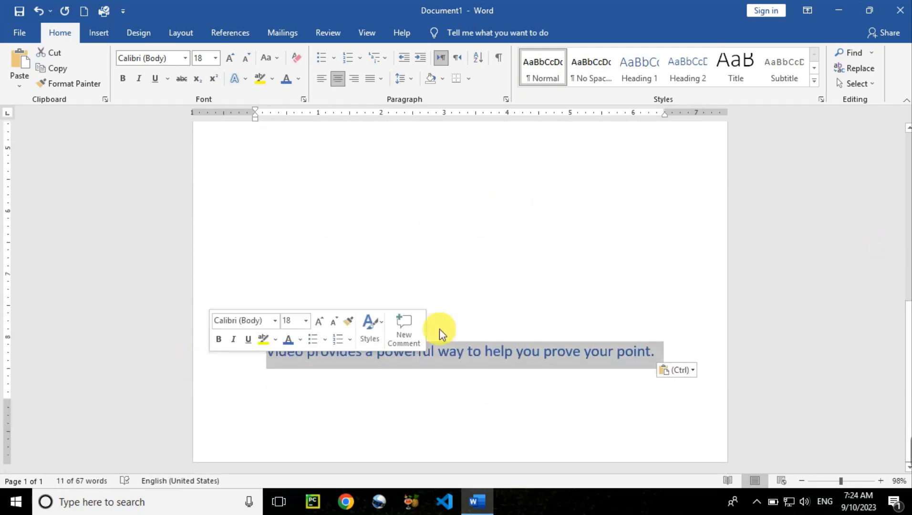
- Delete several of the blank lines between the sample paragraph and the pasted blue line
{"action": "left_click_drag", "start_coordinate": [907, 381], "coordinate": [906, 200]}
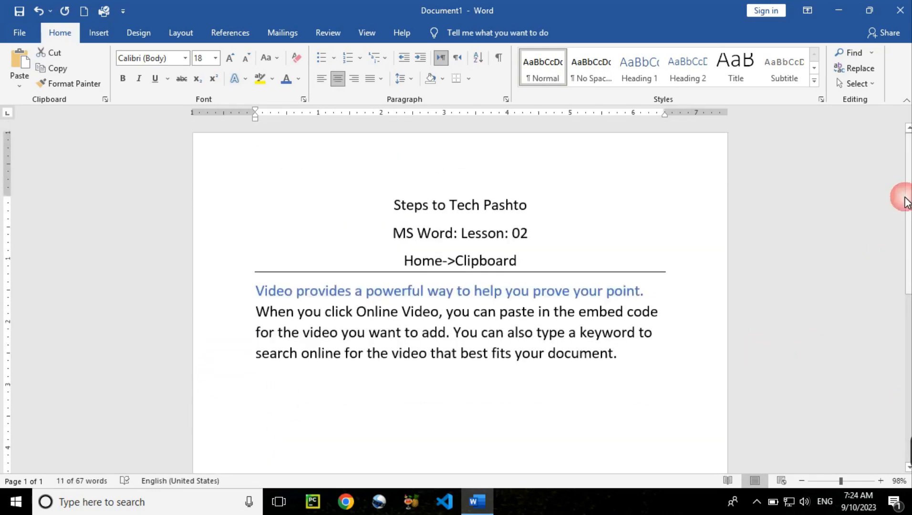
{"action": "left_click", "coordinate": [389, 431]}
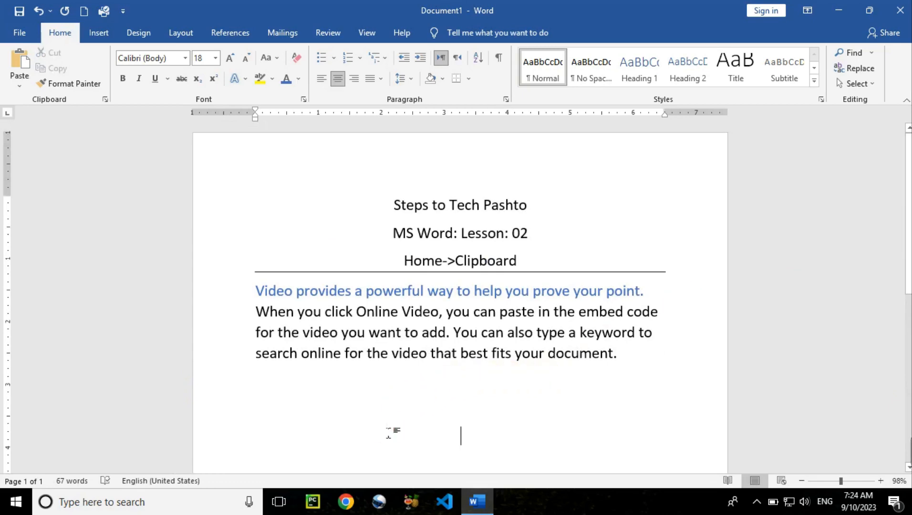
{"action": "left_click", "coordinate": [389, 432]}
{"action": "key", "text": "Down"}
{"action": "key", "text": "Down"}
{"action": "key", "text": "Down"}
{"action": "key", "text": "Down"}
{"action": "key", "text": "Down"}
{"action": "key", "text": "Down"}
{"action": "key", "text": "Down"}
{"action": "key", "text": "Down"}
{"action": "key", "text": "Down"}
{"action": "key", "text": "Down"}
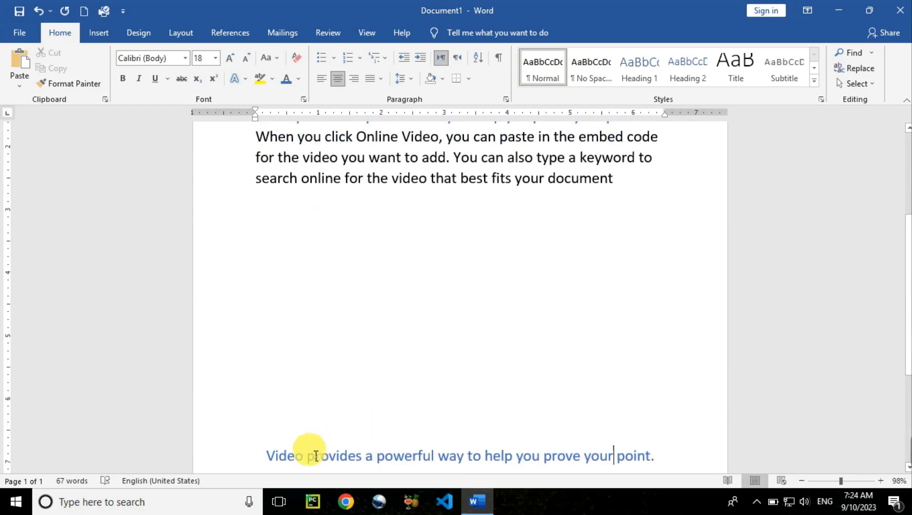
- Delete the pasted blue line below the sample paragraph and return to the document's beginning
{"action": "left_click", "coordinate": [231, 466]}
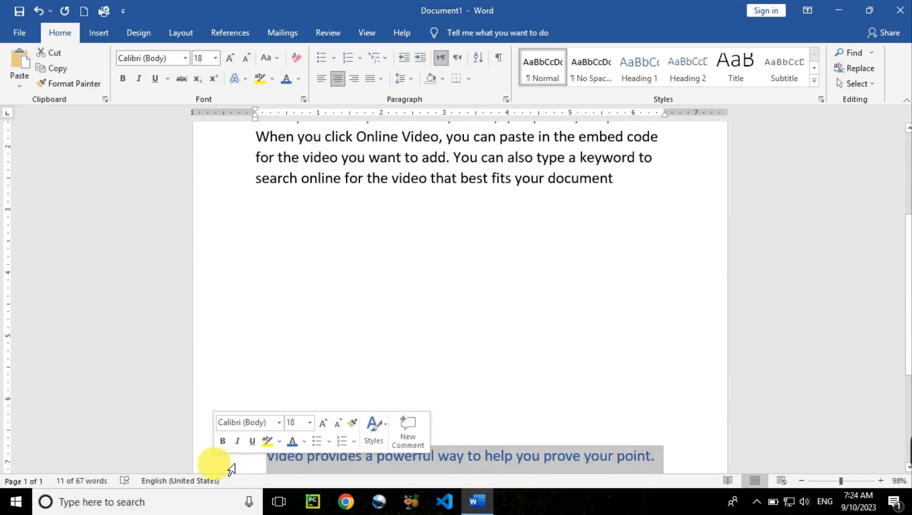
{"action": "key", "text": "Delete"}
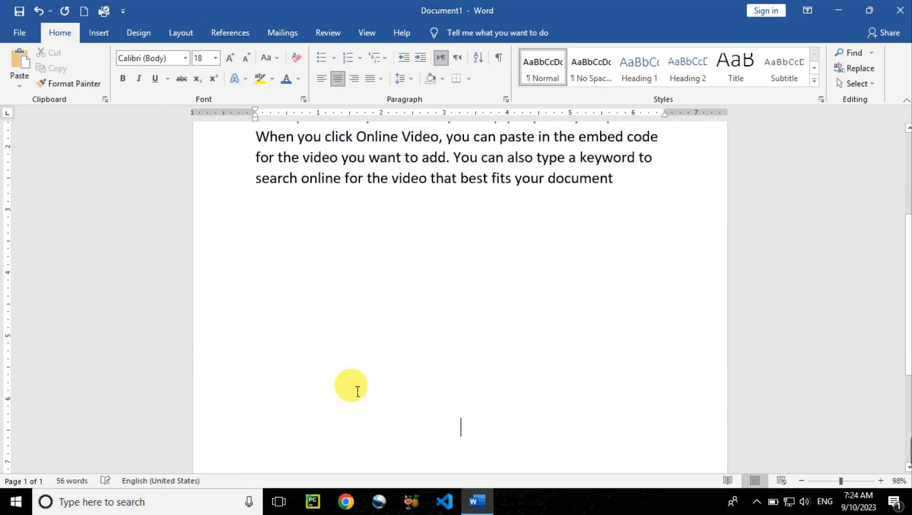
{"action": "scroll", "coordinate": [907, 252], "scroll_direction": "up", "scroll_amount": 3}
{"action": "left_click", "coordinate": [522, 176]}
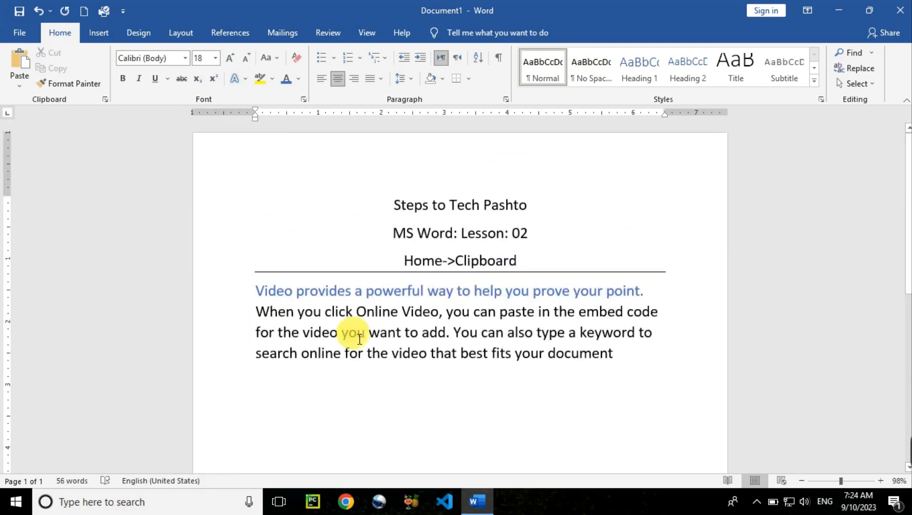
- Generate one more paragraph of sample text below the existing paragraph with the formula =rand(1)
{"action": "left_click", "coordinate": [632, 361]}
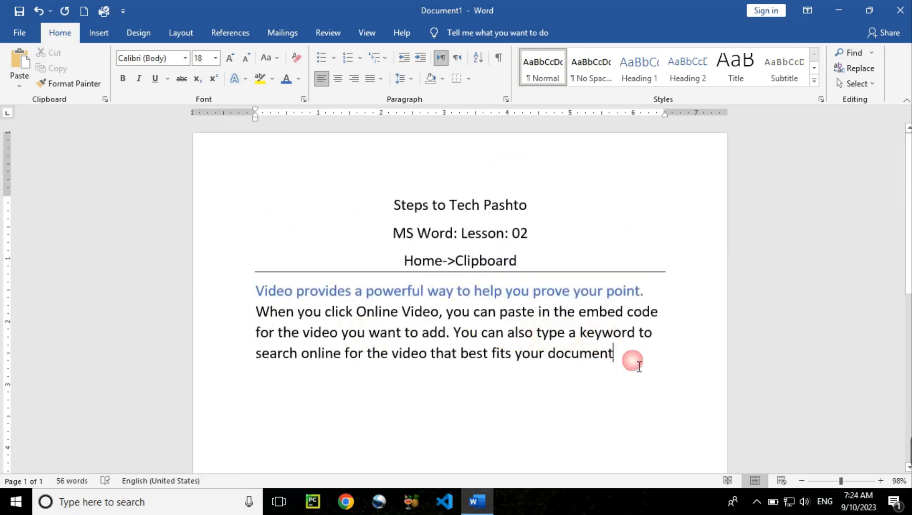
{"action": "key", "text": "Return"}
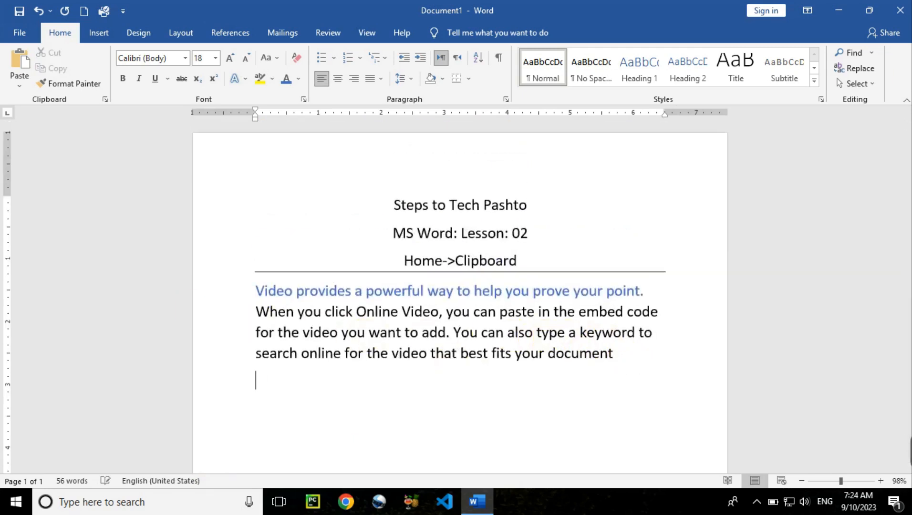
{"action": "type", "text": "=rand("}
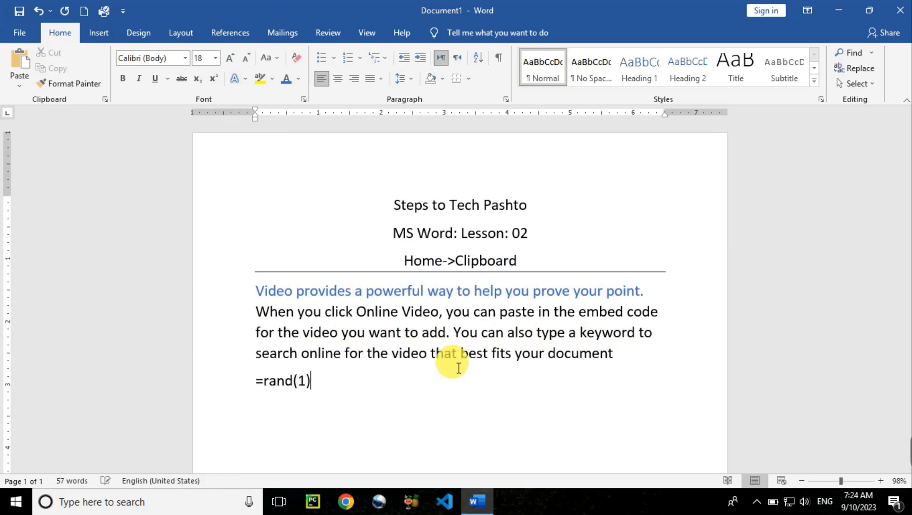
{"action": "type", "text": "1)"}
{"action": "key", "text": "Return"}
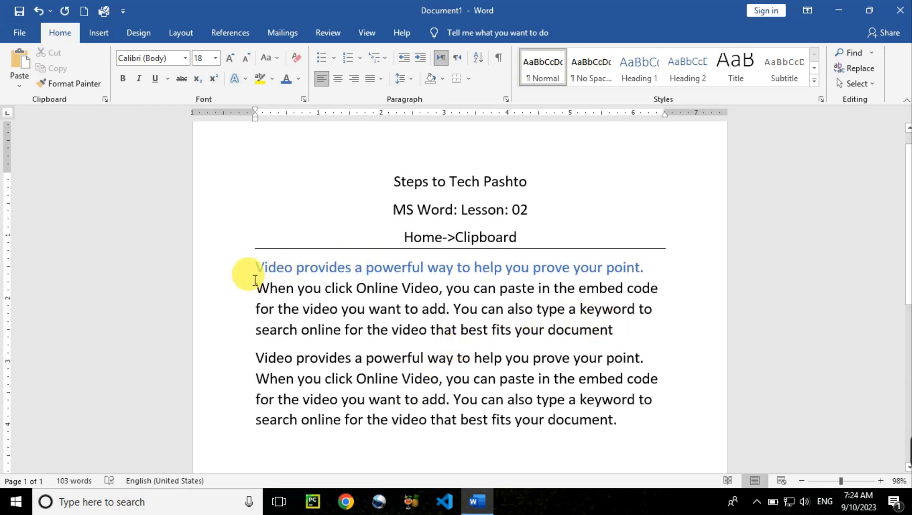
- Set the font color of the first paragraph's blue opening sentence to black
{"action": "left_click_drag", "start_coordinate": [253, 270], "coordinate": [643, 262]}
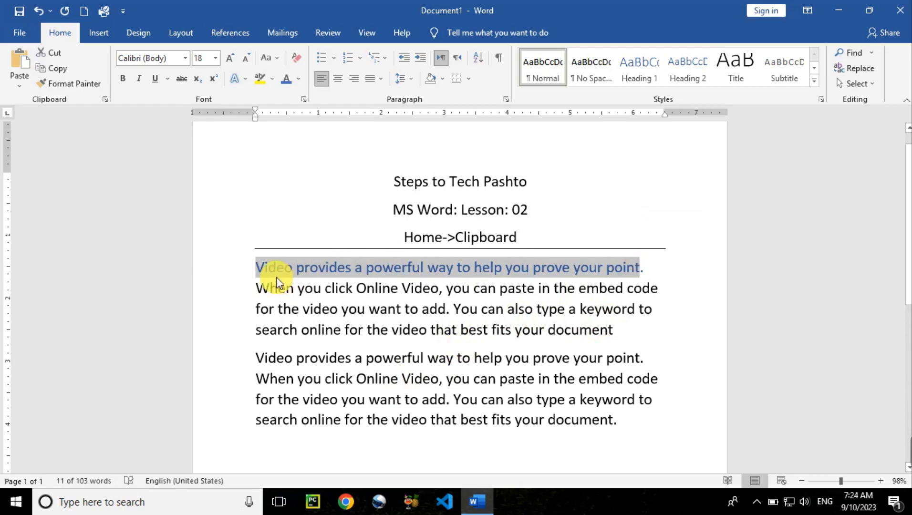
{"action": "left_click", "coordinate": [297, 79]}
{"action": "left_click", "coordinate": [299, 125]}
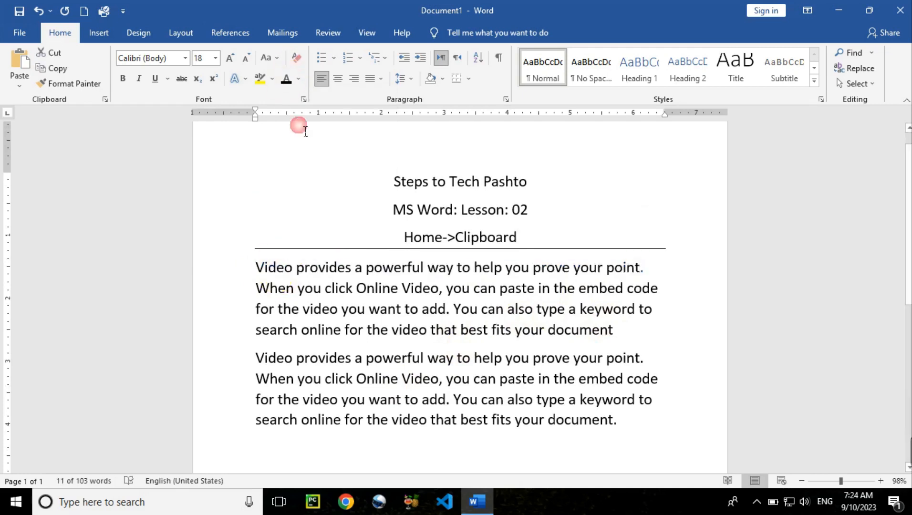
- Insert a heading line reading "Afghanistan" above the first sample paragraph
{"action": "left_click", "coordinate": [265, 274]}
{"action": "key", "text": "Return"}
{"action": "left_click", "coordinate": [263, 270]}
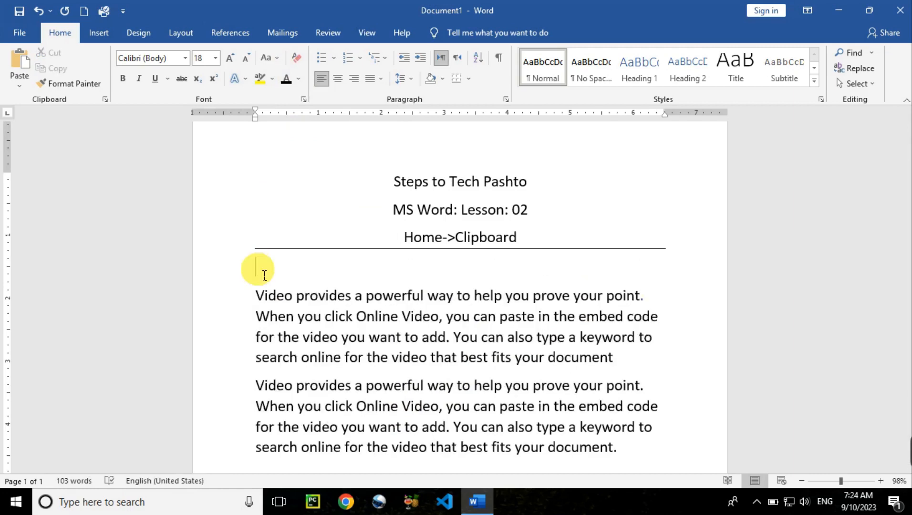
{"action": "type", "text": "Afghanistan"}
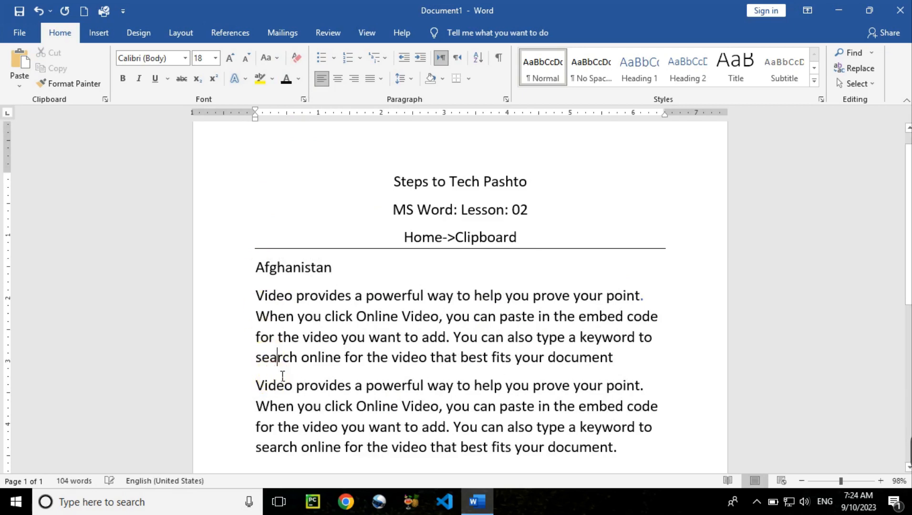
- Insert a heading line reading "India" between the two sample paragraphs
{"action": "left_click", "coordinate": [615, 360]}
{"action": "key", "text": "Return"}
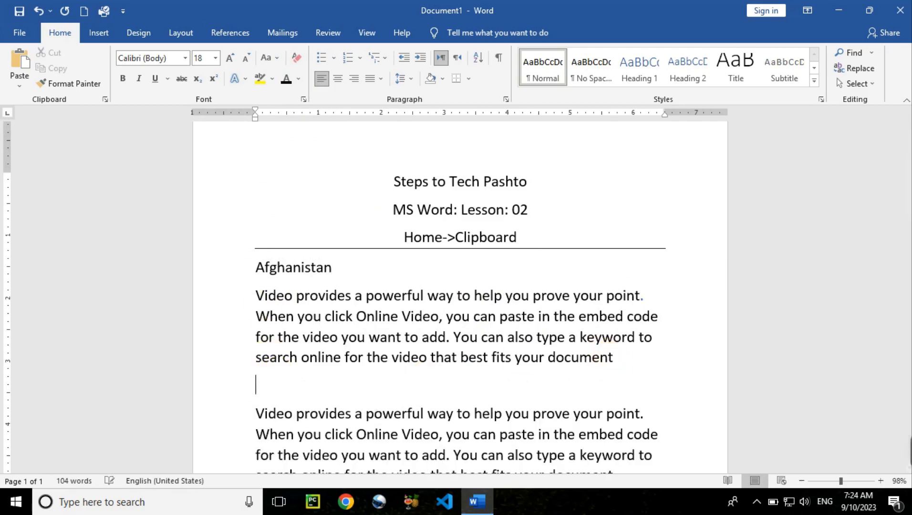
{"action": "type", "text": "I"}
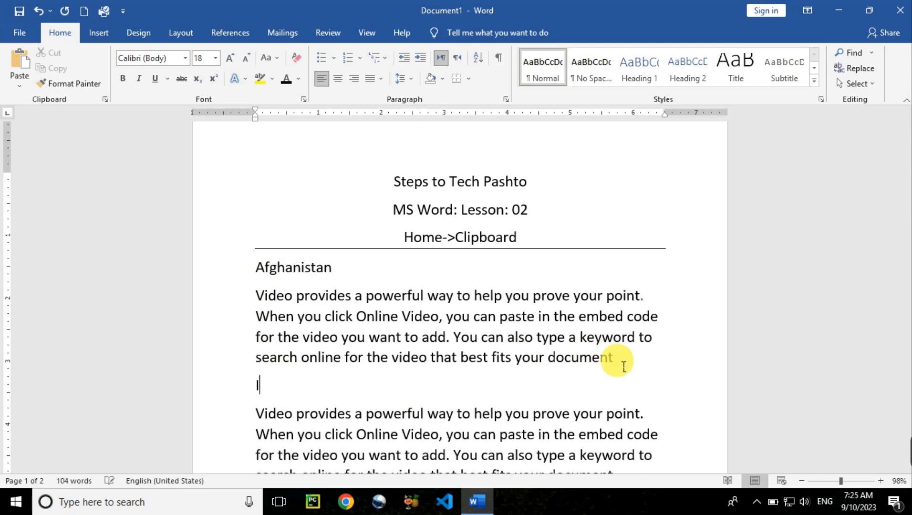
{"action": "type", "text": "ndia"}
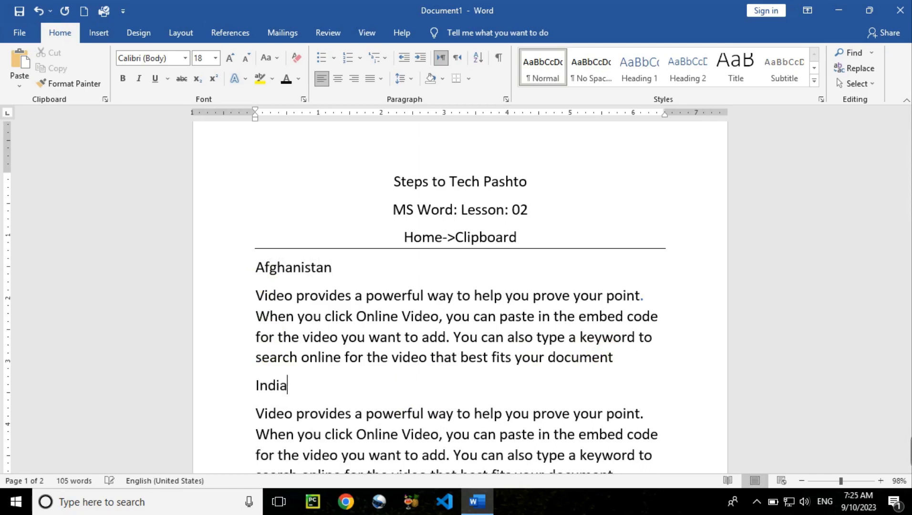
- Format the "Afghanistan" heading in standard green and bold at font size 22
{"action": "left_click", "coordinate": [316, 267]}
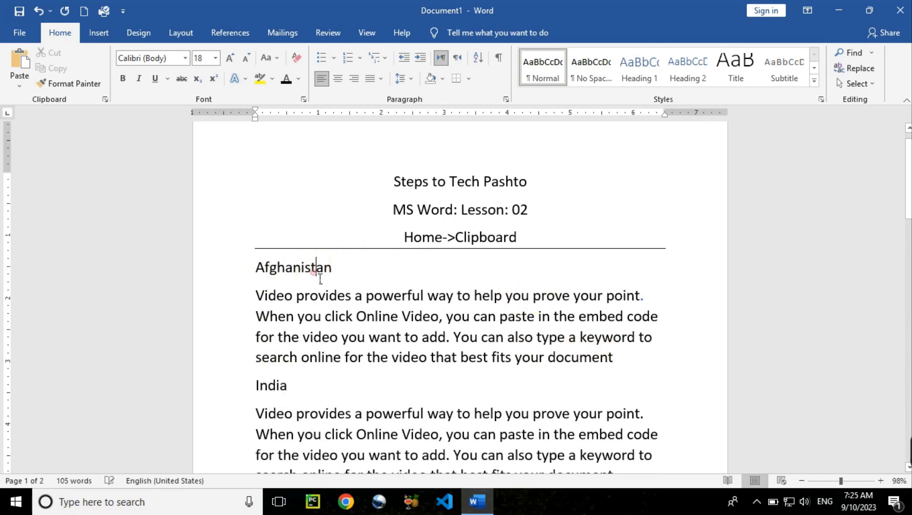
{"action": "double_click", "coordinate": [316, 271]}
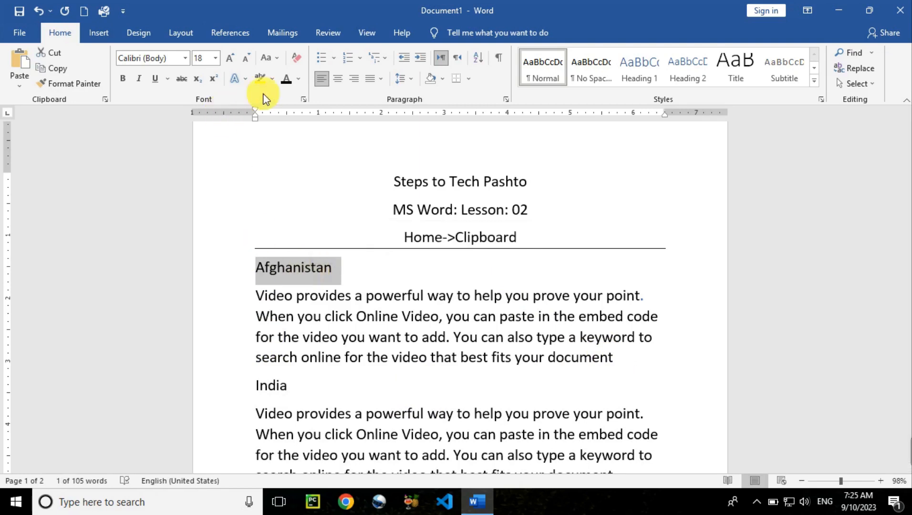
{"action": "left_click", "coordinate": [297, 79]}
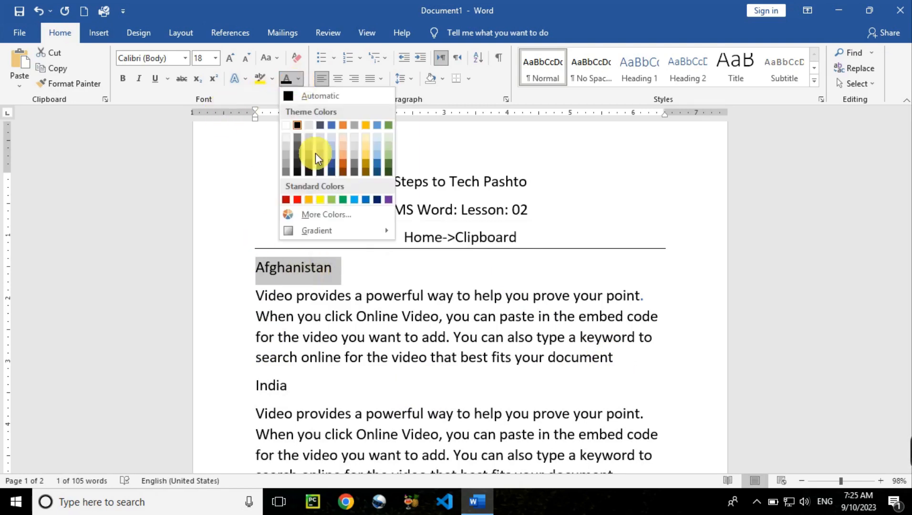
{"action": "left_click", "coordinate": [342, 199]}
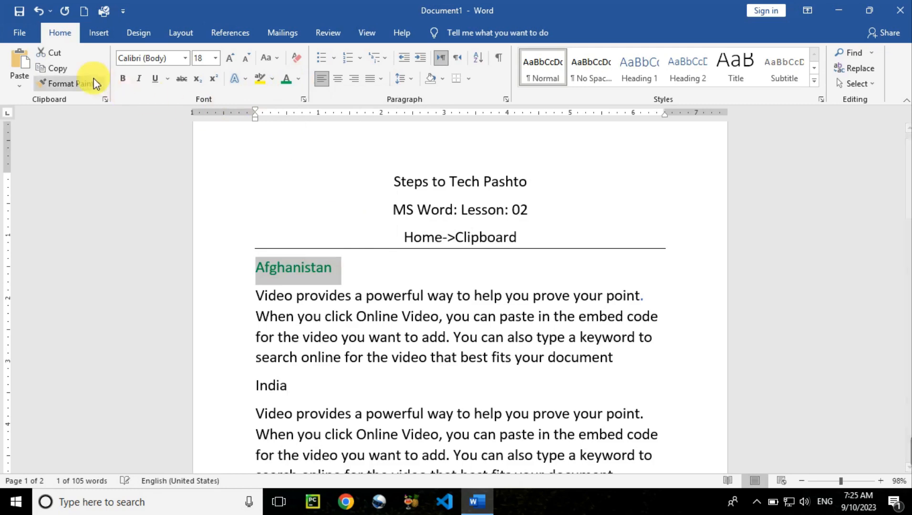
{"action": "left_click", "coordinate": [123, 79]}
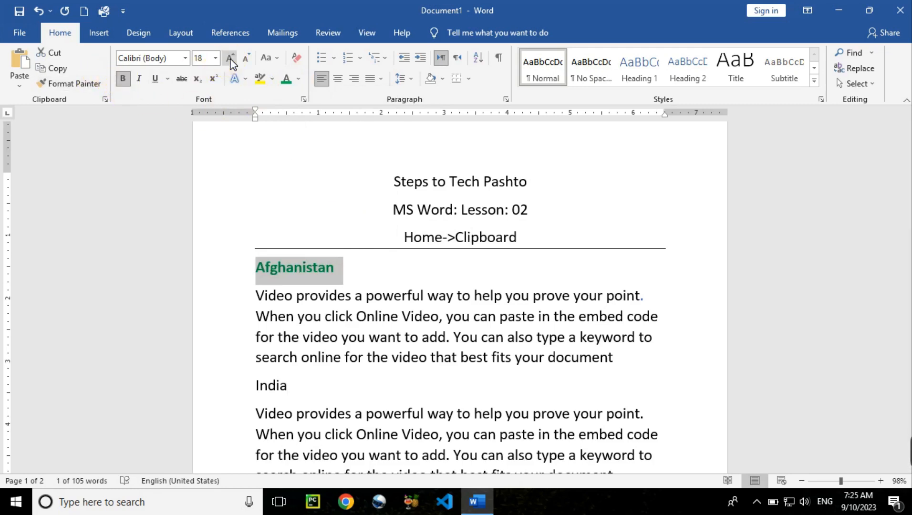
{"action": "left_click", "coordinate": [230, 59]}
{"action": "left_click", "coordinate": [230, 59]}
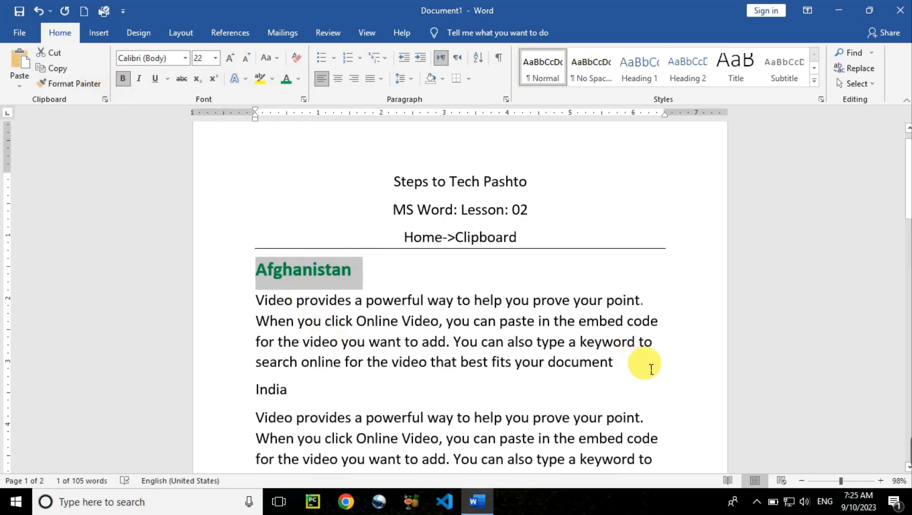
- Justify the paragraph under "Afghanistan" and set its font to Calibri Light (Headings)
{"action": "left_click_drag", "start_coordinate": [651, 368], "coordinate": [247, 301]}
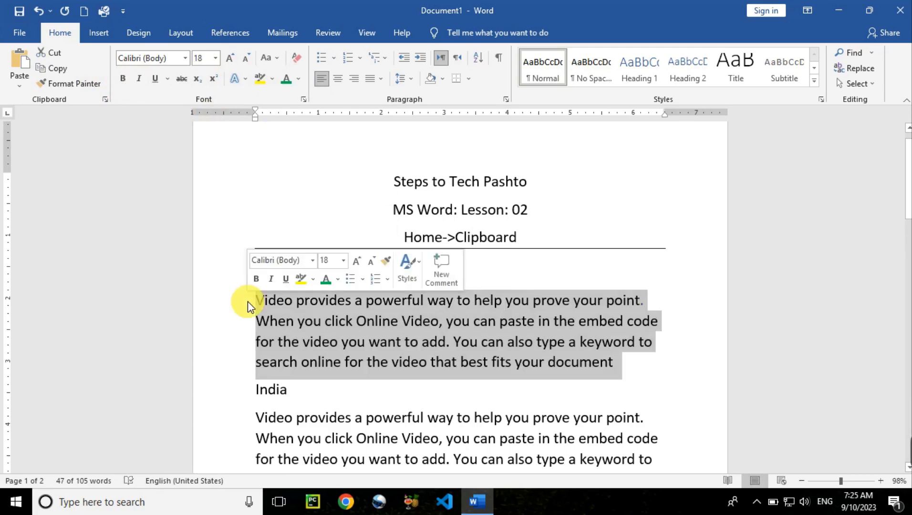
{"action": "key", "text": "ctrl+j"}
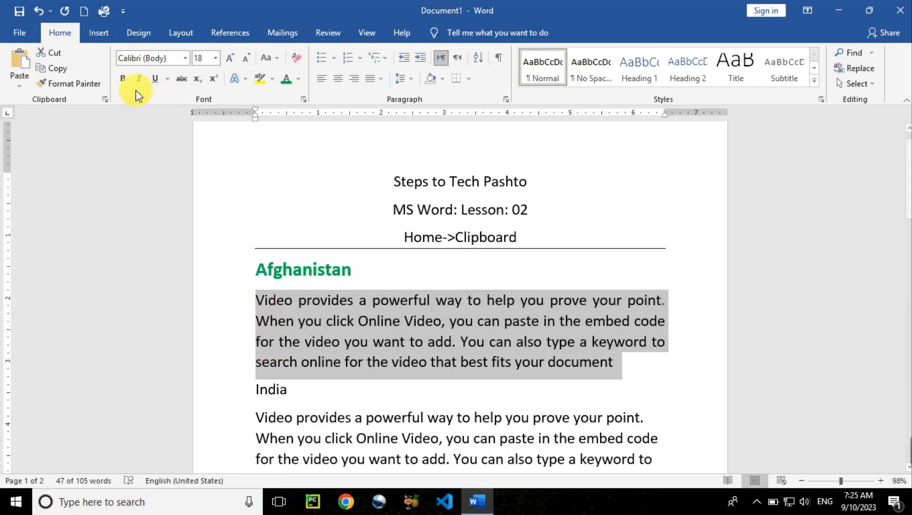
{"action": "left_click", "coordinate": [187, 58]}
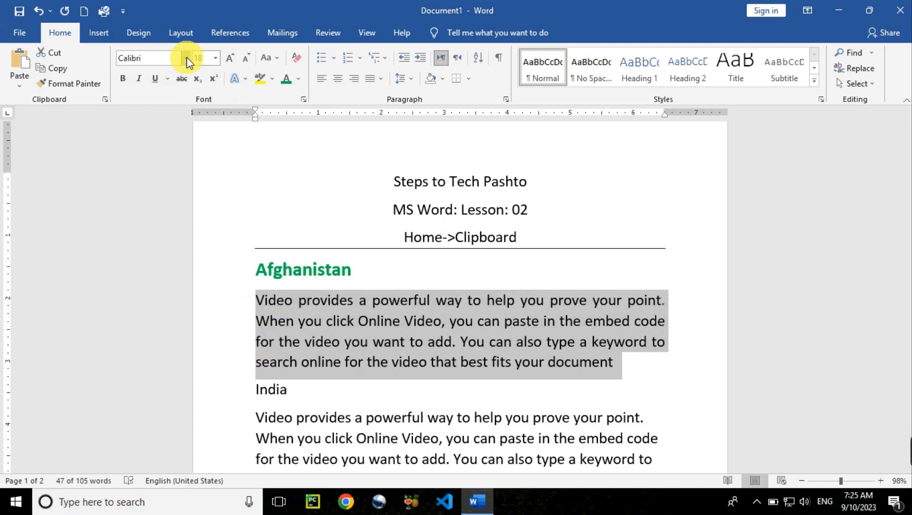
{"action": "left_click", "coordinate": [187, 58]}
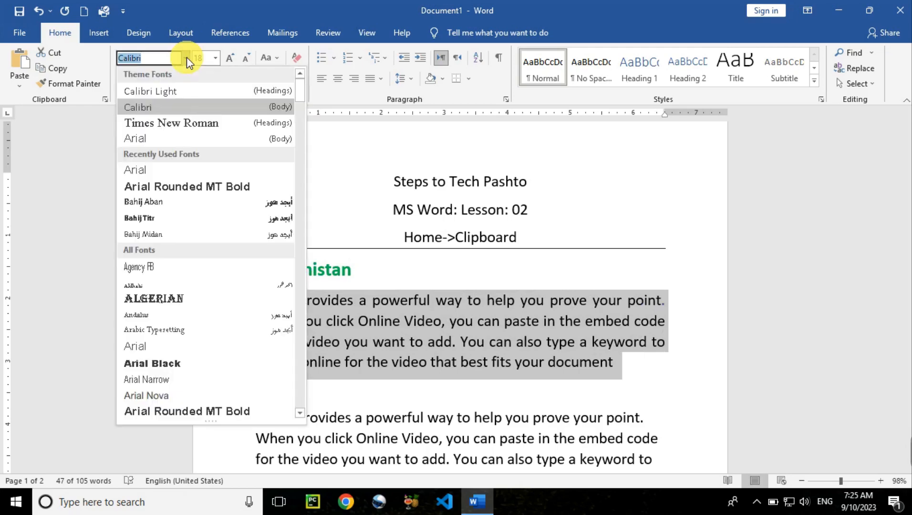
{"action": "left_click", "coordinate": [175, 91]}
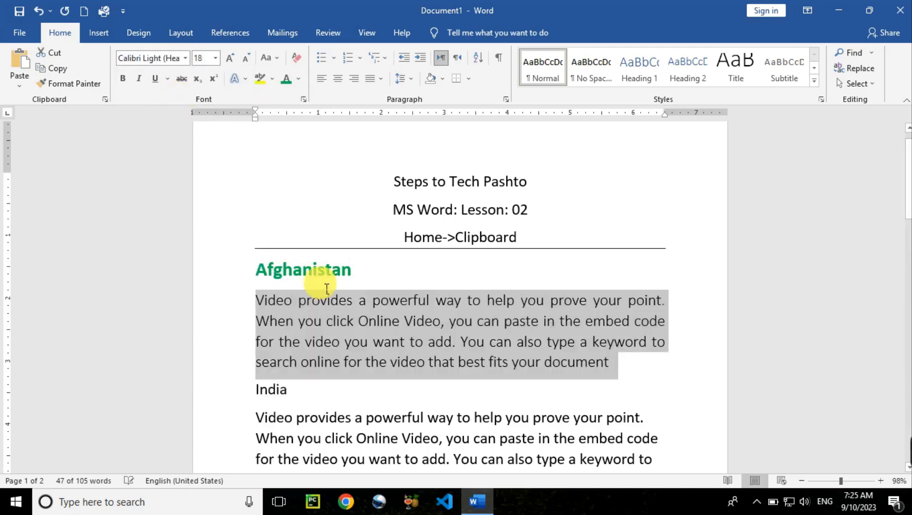
{"action": "left_click", "coordinate": [475, 417]}
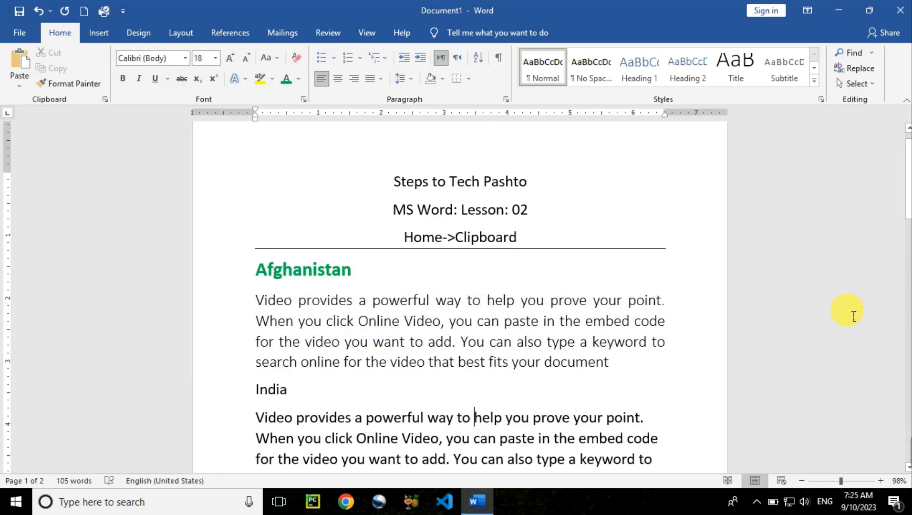
- Copy the "Afghanistan" heading's formatting onto the "India" heading with Format Painter
{"action": "left_click_drag", "start_coordinate": [906, 205], "coordinate": [908, 224]}
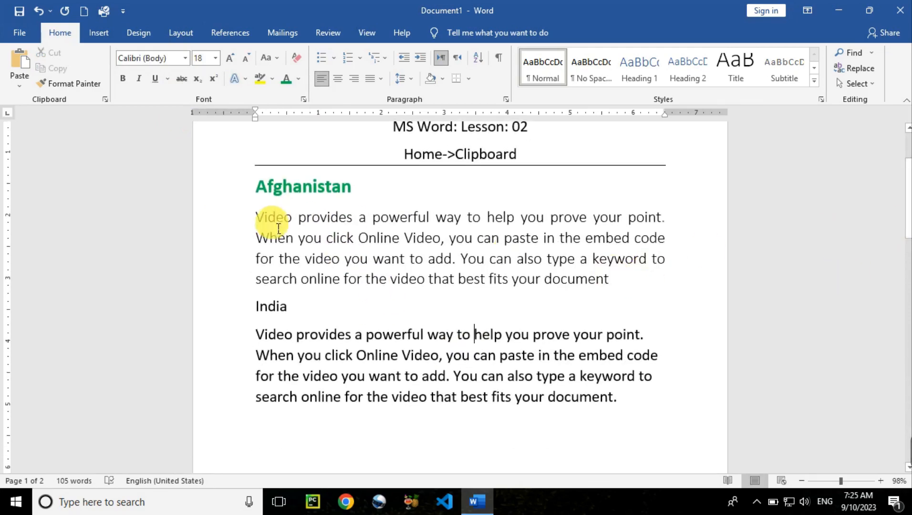
{"action": "left_click", "coordinate": [302, 187]}
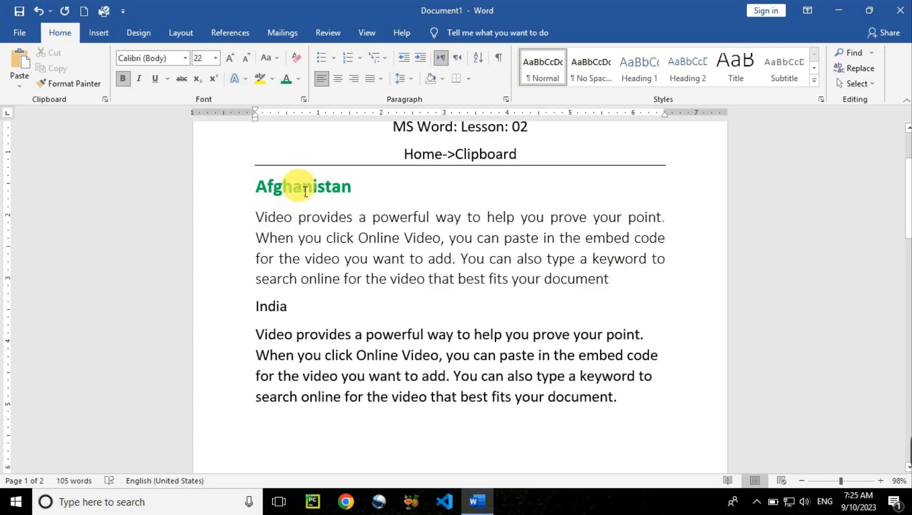
{"action": "left_click", "coordinate": [90, 86]}
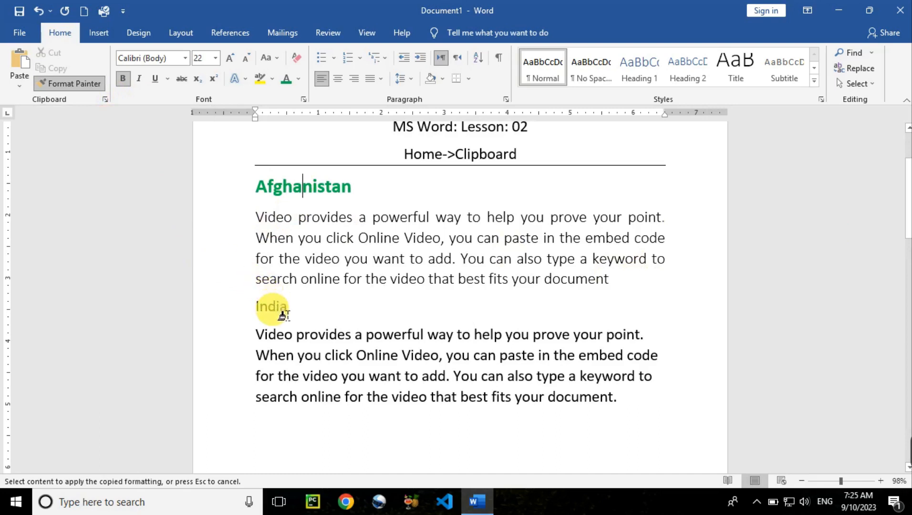
{"action": "left_click", "coordinate": [280, 313]}
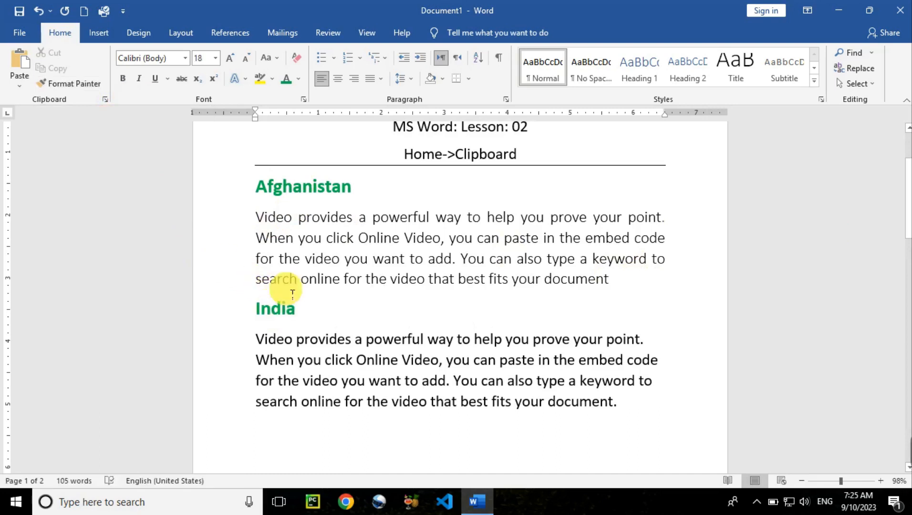
- Apply the formatting of the paragraph under "Afghanistan" to the whole paragraph under "India" with Format Painter
{"action": "left_click", "coordinate": [318, 233]}
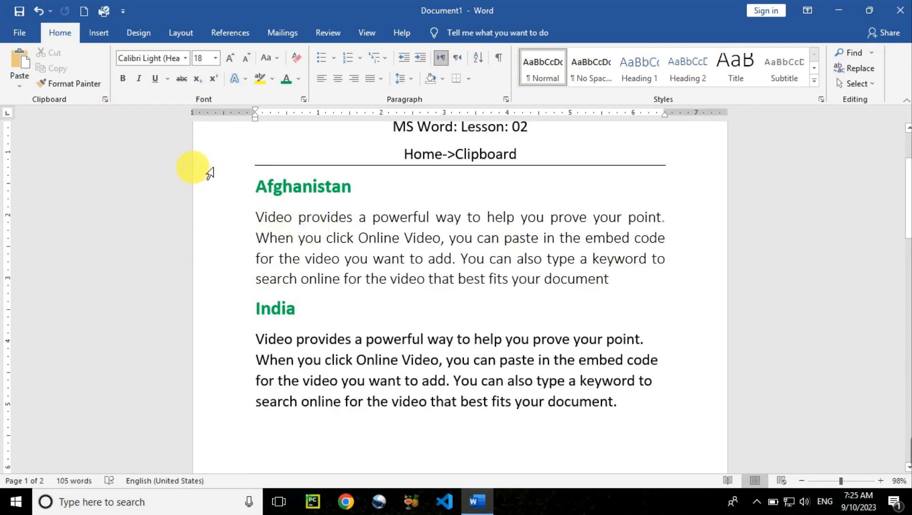
{"action": "left_click", "coordinate": [258, 217]}
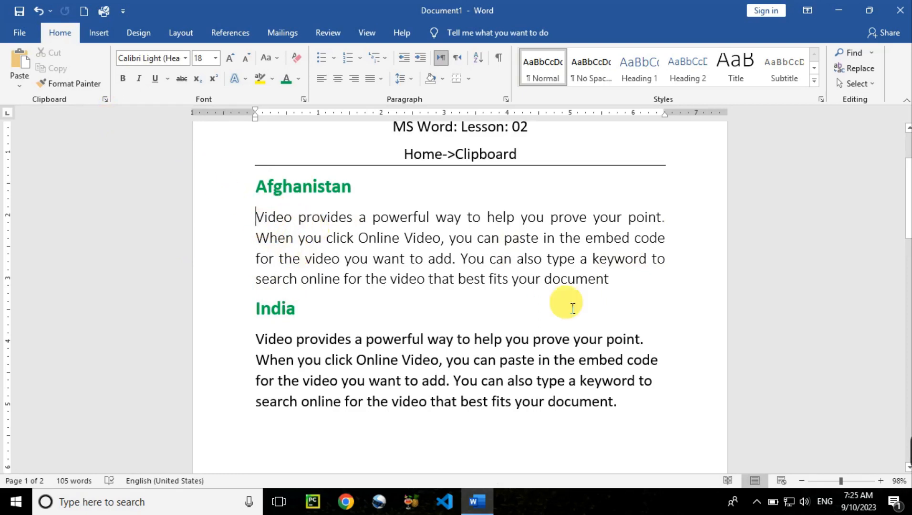
{"action": "left_click", "coordinate": [590, 281]}
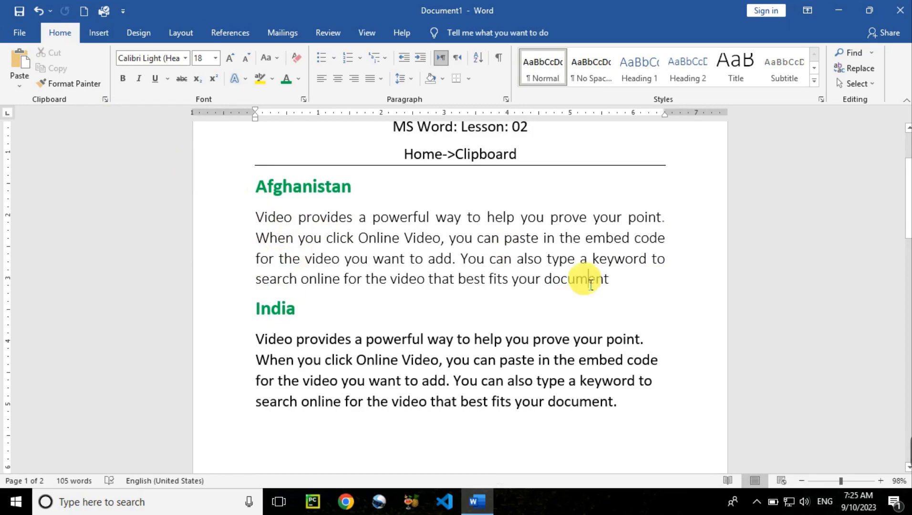
{"action": "left_click", "coordinate": [97, 89]}
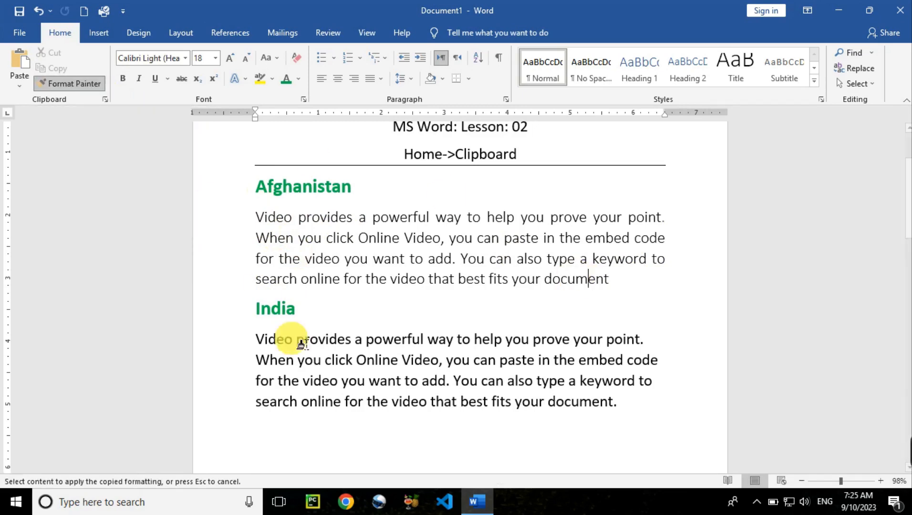
{"action": "mouse_move", "coordinate": [268, 346]}
{"action": "left_mouse_down"}
{"action": "mouse_move", "coordinate": [634, 422]}
{"action": "mouse_move", "coordinate": [621, 413]}
{"action": "left_mouse_up"}
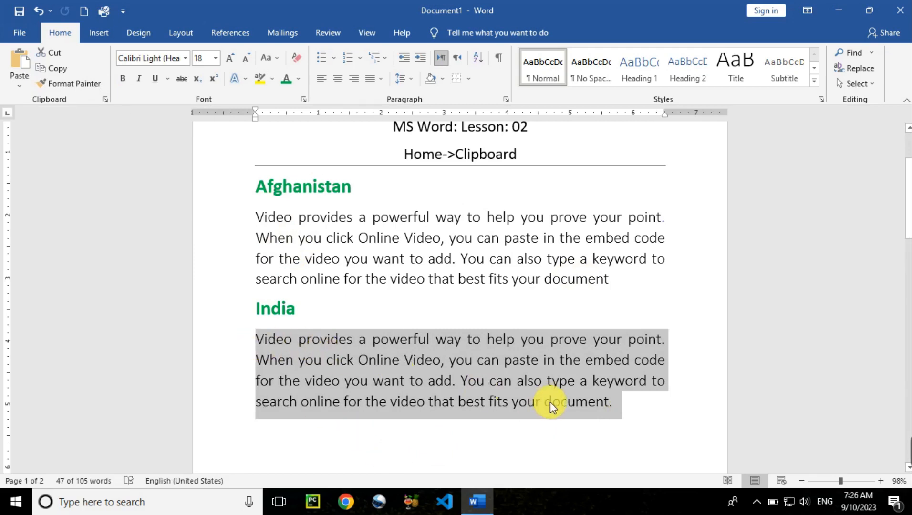
- Undo the formatting copied onto the "India" heading and its paragraph, keeping the first paragraph in Calibri Light
{"action": "left_click", "coordinate": [634, 408]}
{"action": "key", "text": "ctrl+z"}
{"action": "key", "text": "ctrl+z"}
{"action": "key", "text": "ctrl+z"}
{"action": "key", "text": "ctrl+z"}
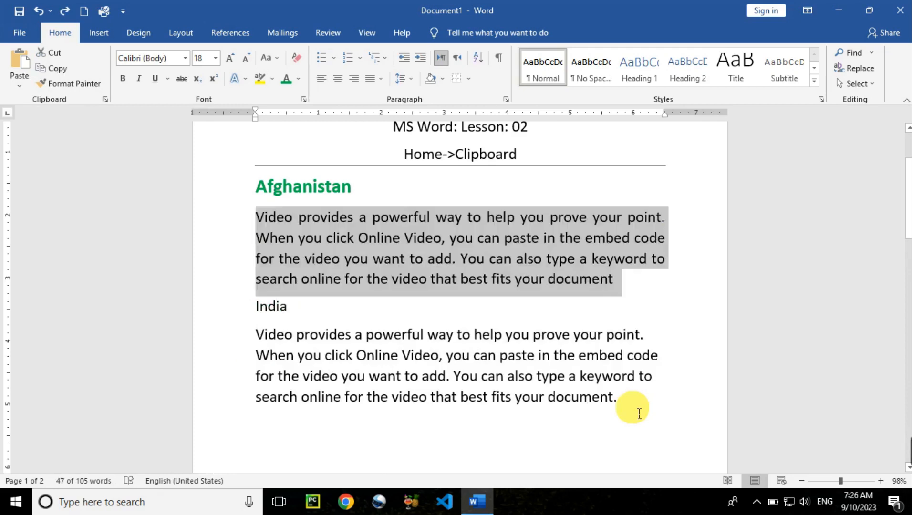
{"action": "key", "text": "ctrl+z"}
- Add the heading "Iran" on the empty line below the paragraph under "India"
{"action": "left_click", "coordinate": [639, 413]}
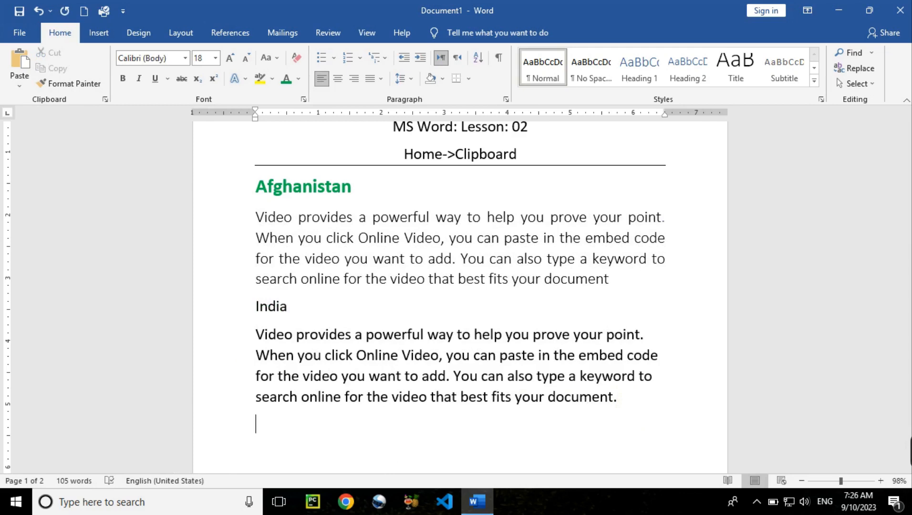
{"action": "type", "text": "IRAN"}
{"action": "key", "text": "BackSpace"}
{"action": "key", "text": "BackSpace"}
{"action": "key", "text": "BackSpace"}
{"action": "type", "text": "rea"}
- Generate one sample paragraph under "Iran" with =rand(1)
{"action": "type", "text": "n(1"}
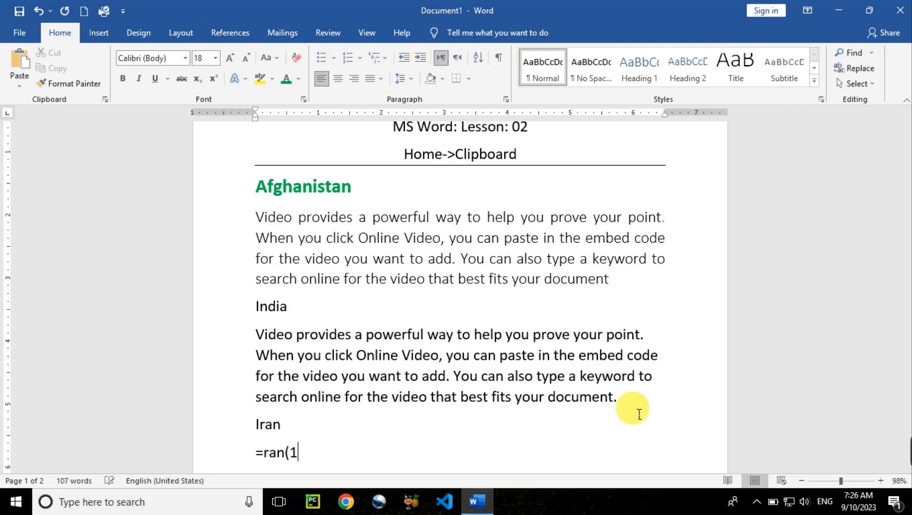
{"action": "type", "text": ")"}
{"action": "key", "text": "Return"}
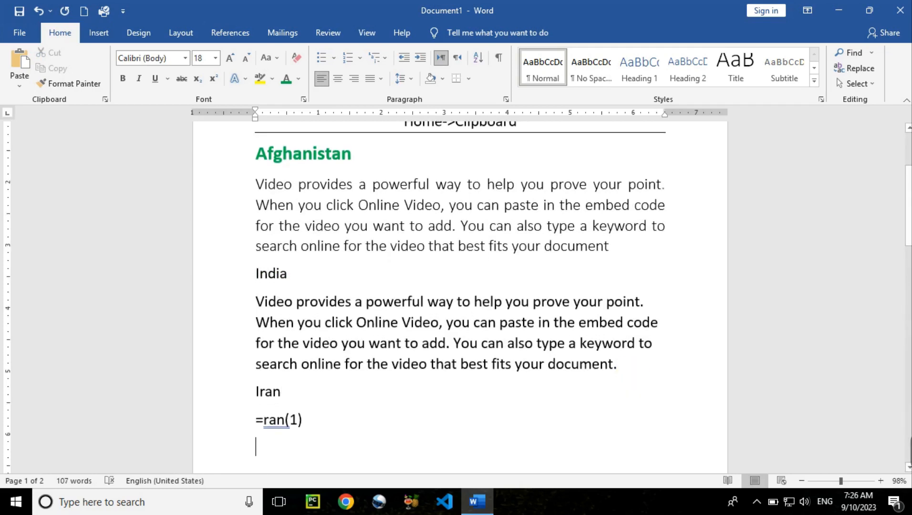
{"action": "key", "text": "BackSpace"}
{"action": "key", "text": "BackSpace"}
{"action": "type", "text": "d()"}
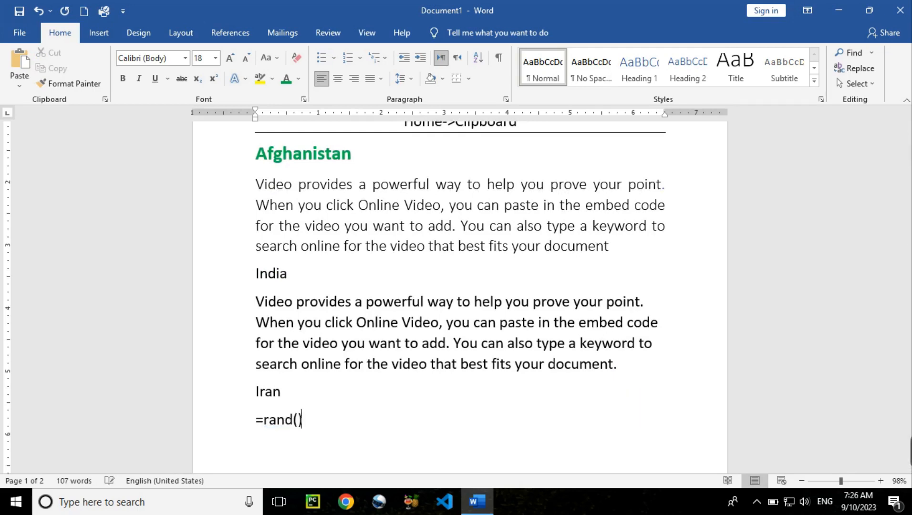
{"action": "key", "text": "Left"}
{"action": "type", "text": "1"}
{"action": "key", "text": "Return"}
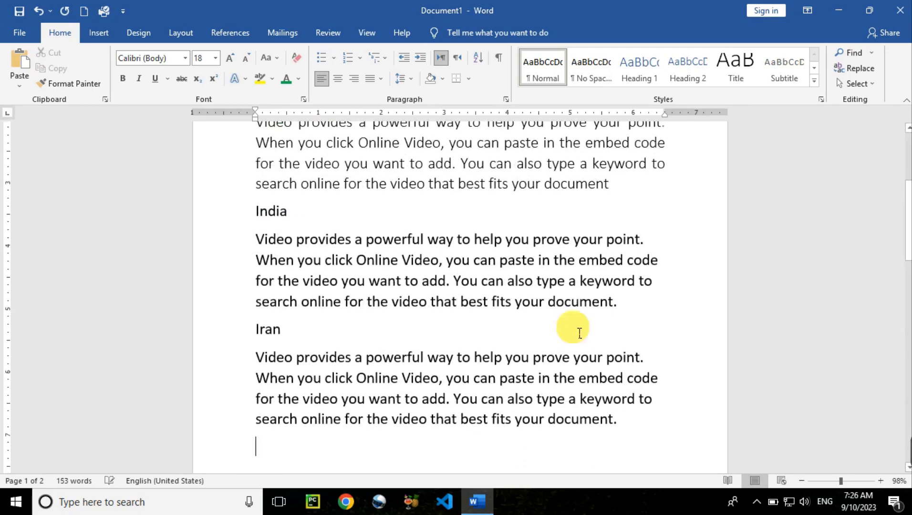
- Copy the "Afghanistan" heading's formatting onto only the "India" heading with a single use of Format Painter, and undo it
{"action": "left_click_drag", "start_coordinate": [907, 240], "coordinate": [908, 221]}
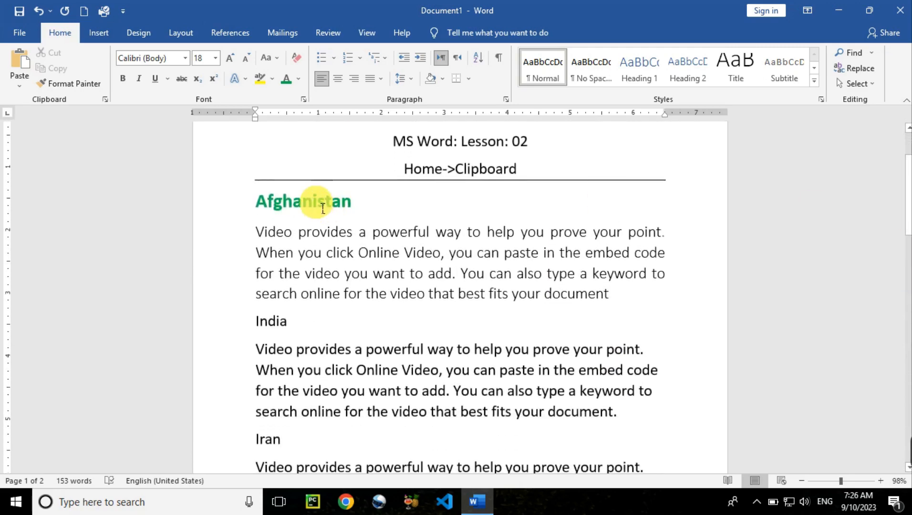
{"action": "left_click", "coordinate": [318, 201]}
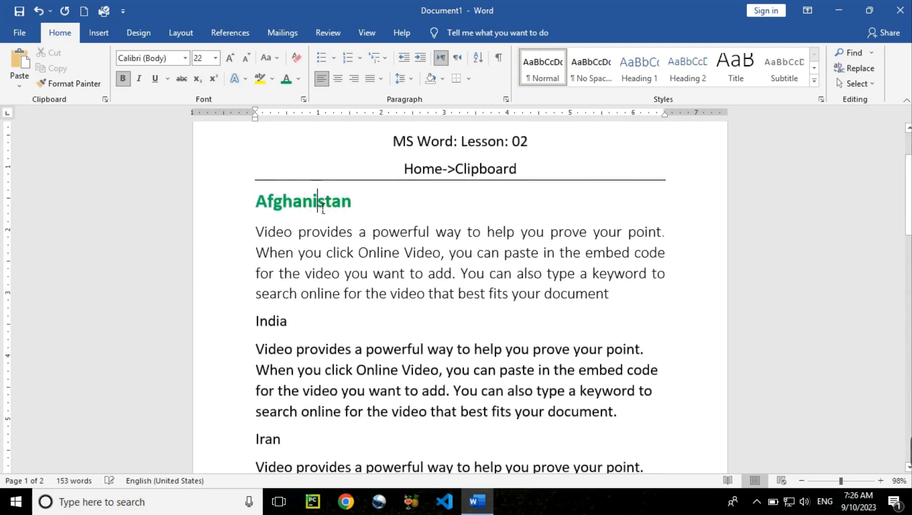
{"action": "left_click", "coordinate": [79, 84]}
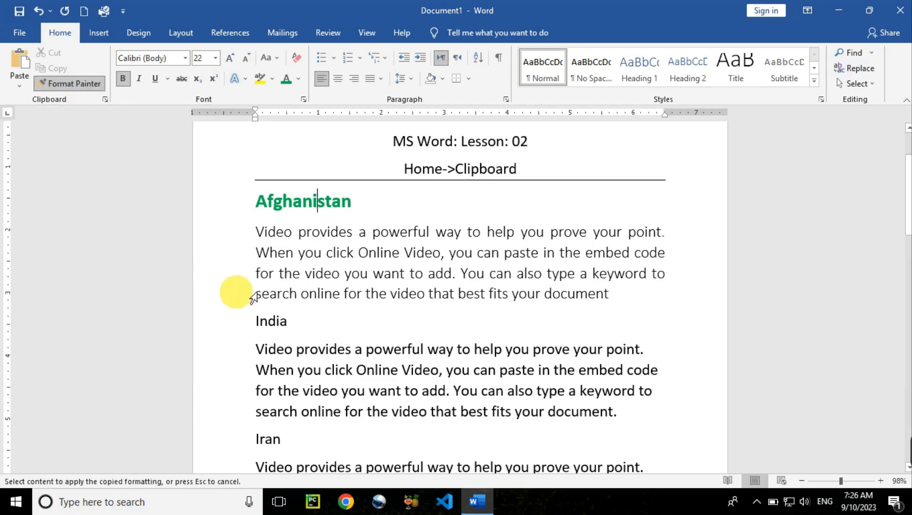
{"action": "left_click", "coordinate": [275, 327]}
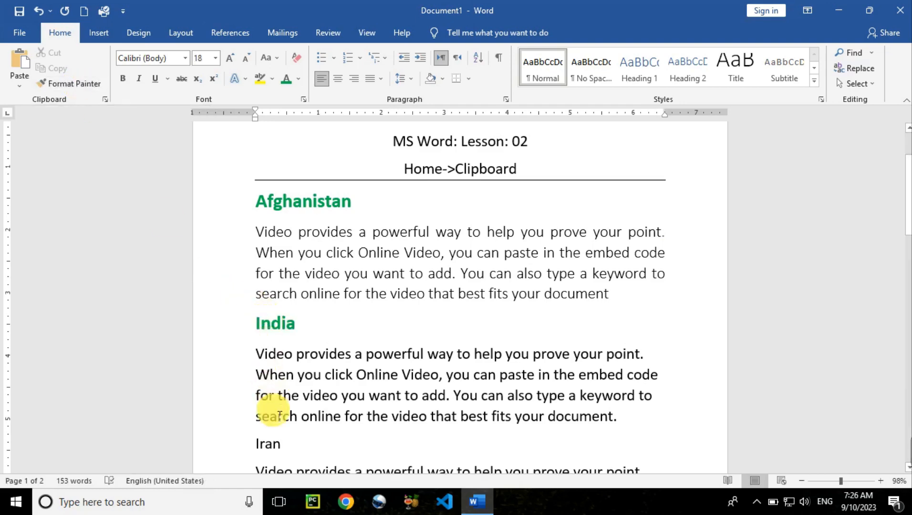
{"action": "left_click", "coordinate": [275, 445]}
{"action": "double_click", "coordinate": [269, 444]}
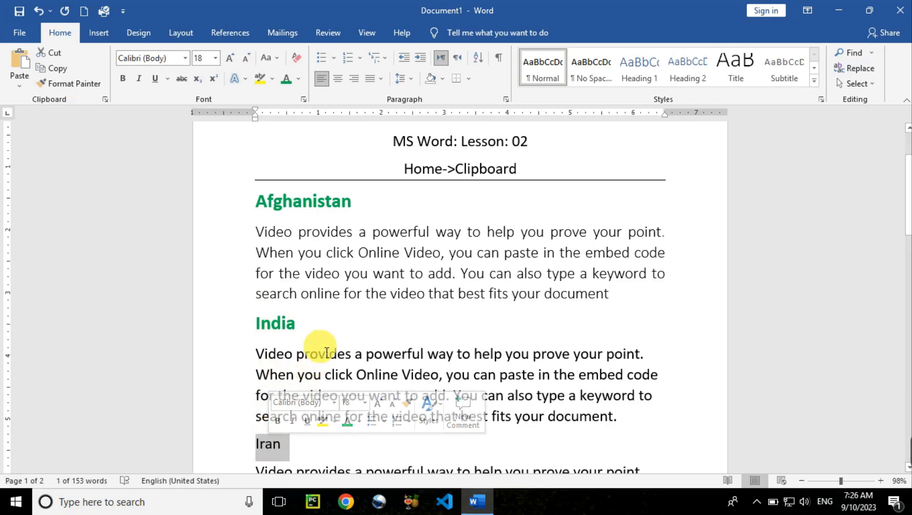
{"action": "left_click", "coordinate": [332, 338]}
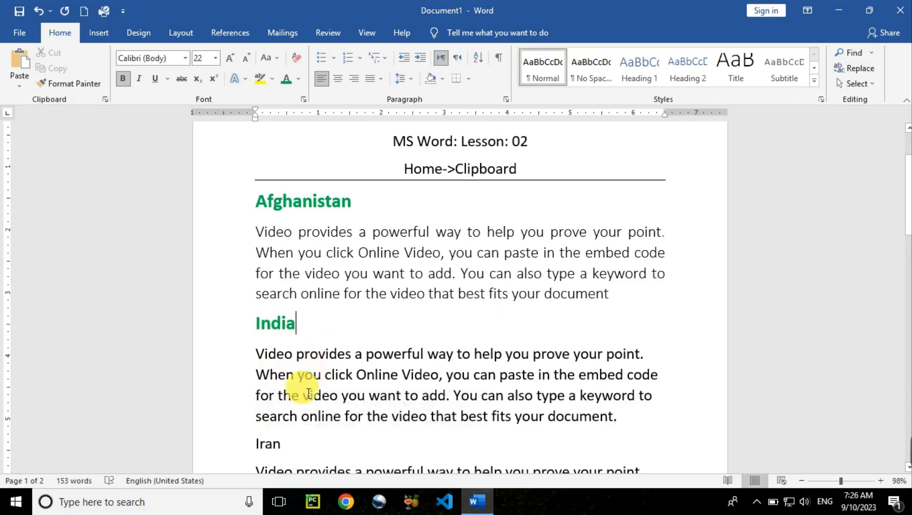
{"action": "key", "text": "ctrl+z"}
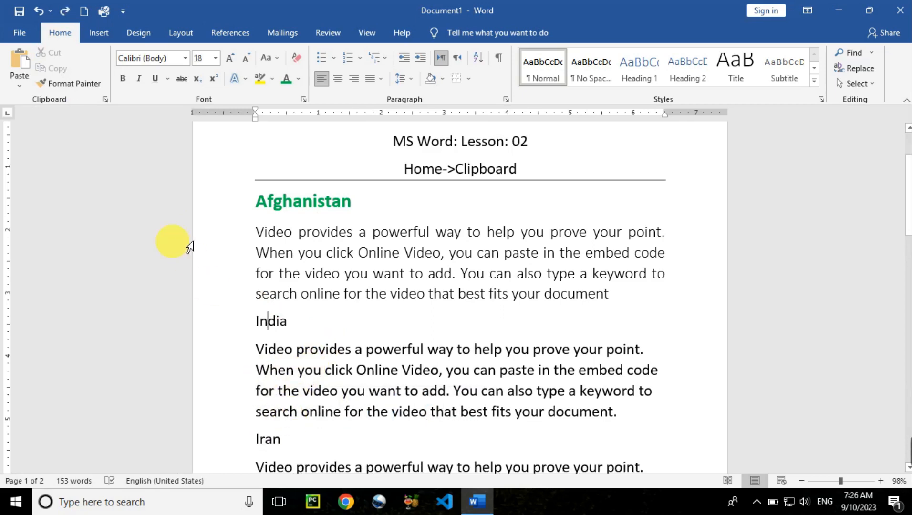
- Keep Format Painter active to apply the "Afghanistan" heading's formatting to both the "India" and "Iran" headings, and switch it off
{"action": "left_click", "coordinate": [302, 200]}
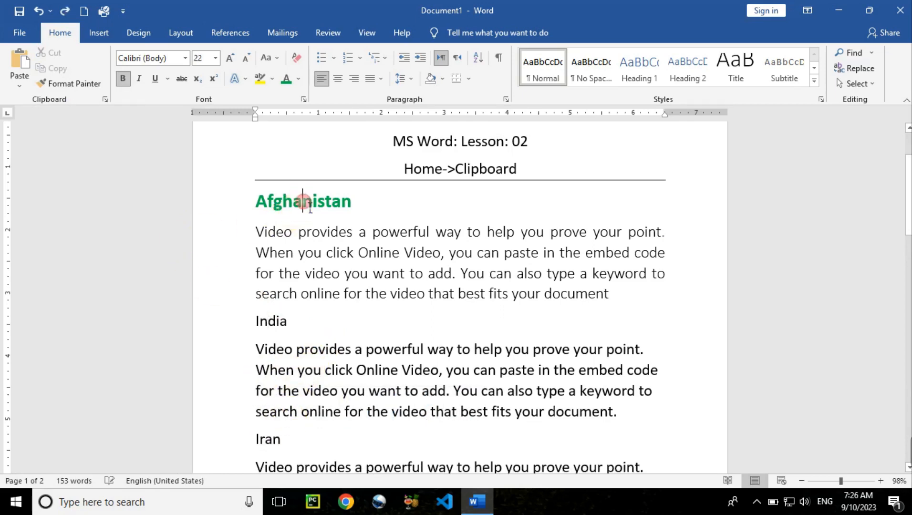
{"action": "left_click", "coordinate": [86, 86]}
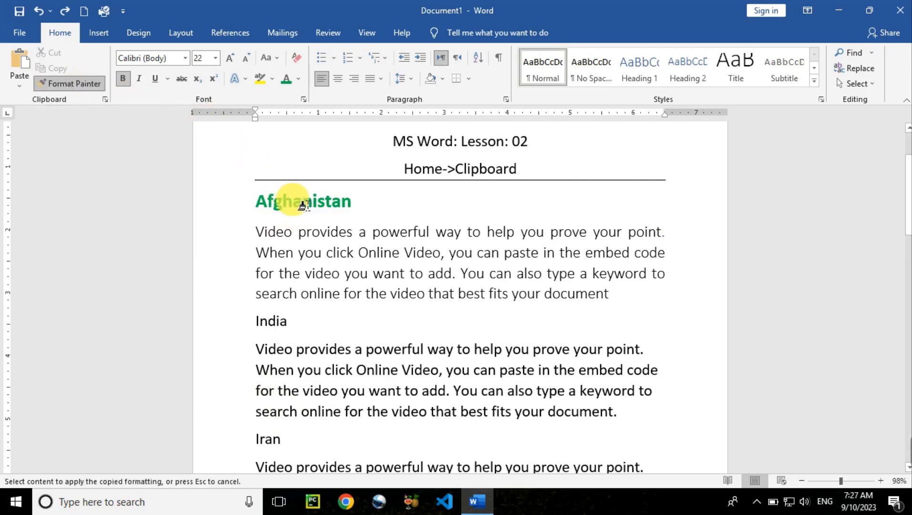
{"action": "left_click", "coordinate": [279, 328]}
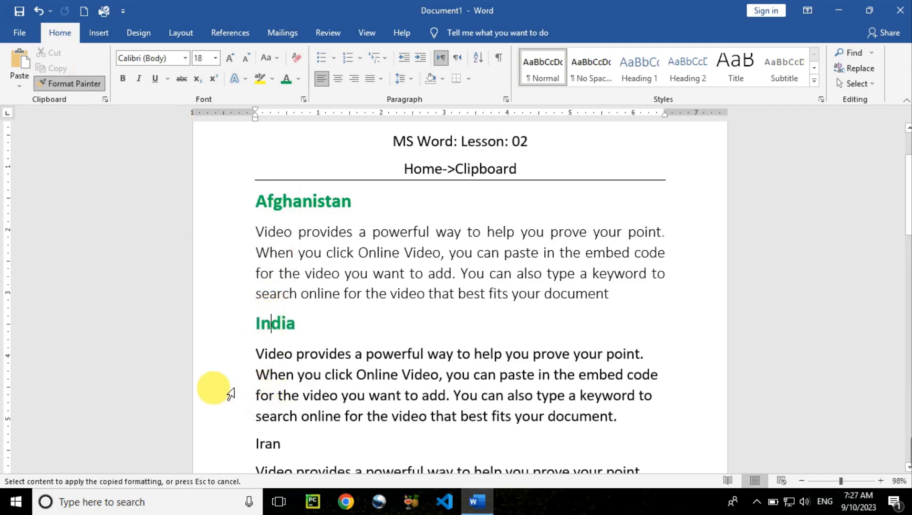
{"action": "left_click", "coordinate": [278, 450]}
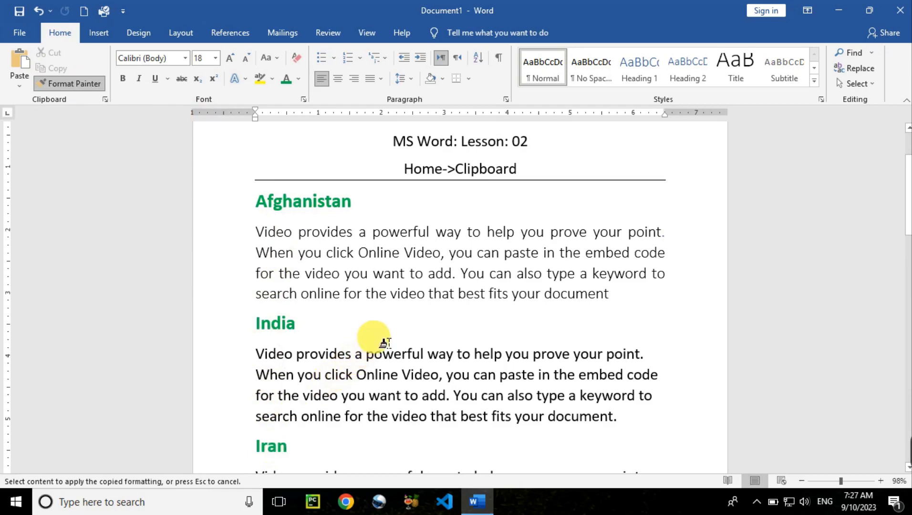
{"action": "key", "text": "Escape"}
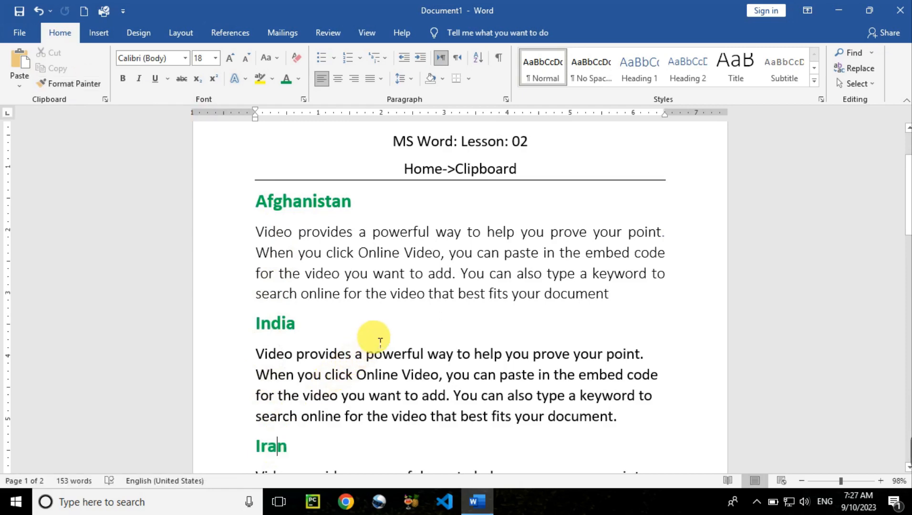
- Apply the formatting of the paragraph under "Afghanistan" to the paragraphs under "India" and "Iran" with Format Painter kept active
{"action": "left_click", "coordinate": [340, 248]}
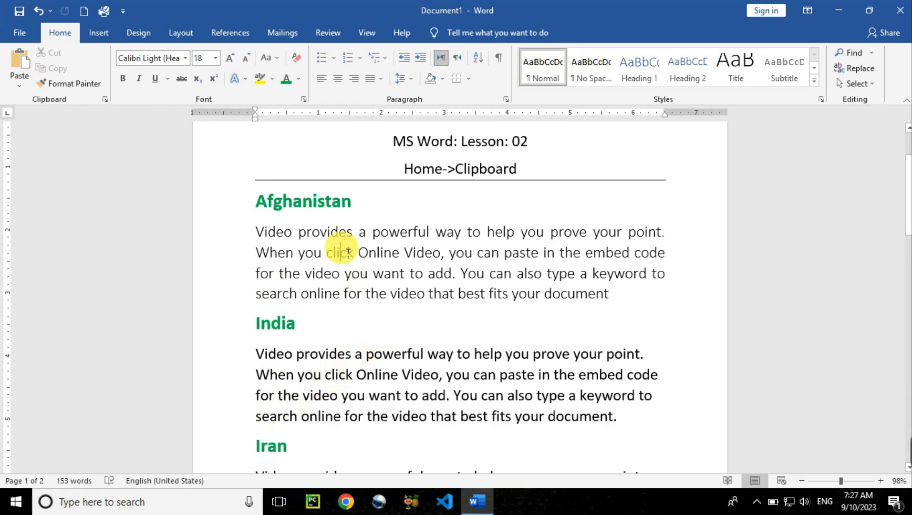
{"action": "left_click", "coordinate": [84, 86]}
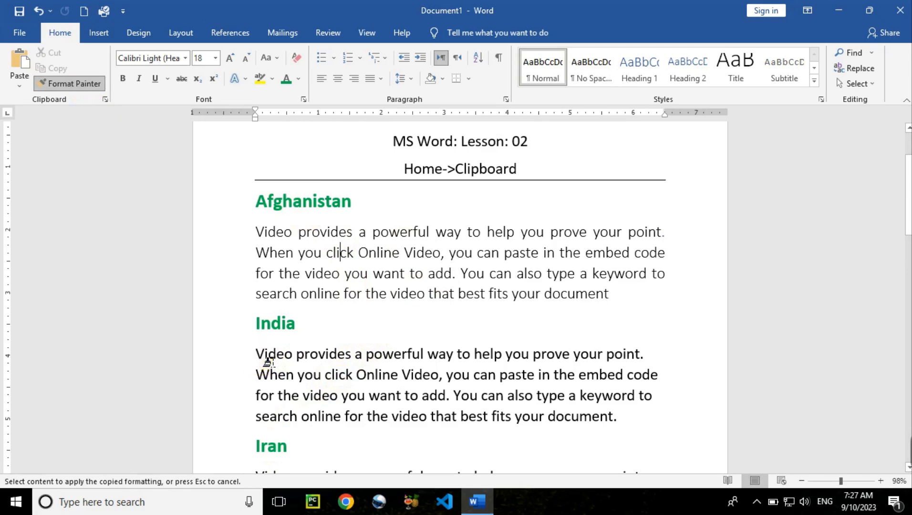
{"action": "left_click_drag", "start_coordinate": [256, 355], "coordinate": [637, 424]}
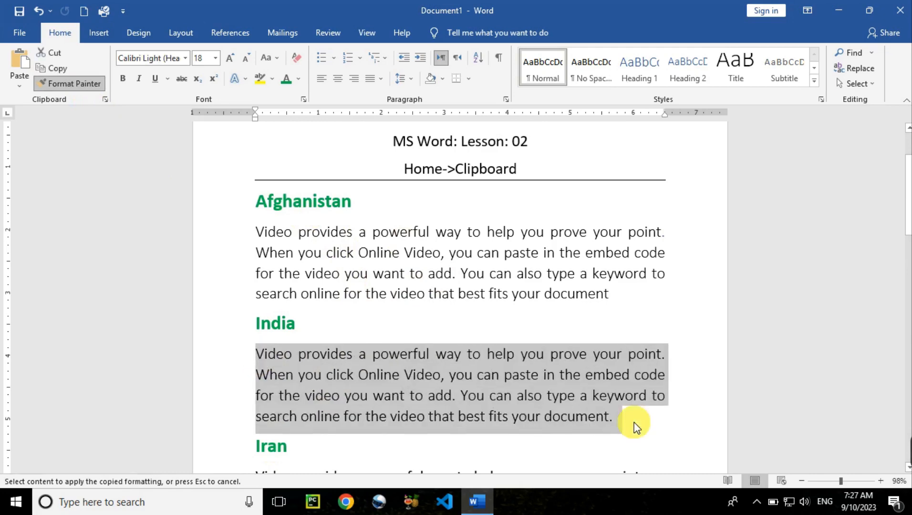
{"action": "left_click_drag", "start_coordinate": [907, 195], "coordinate": [908, 246]}
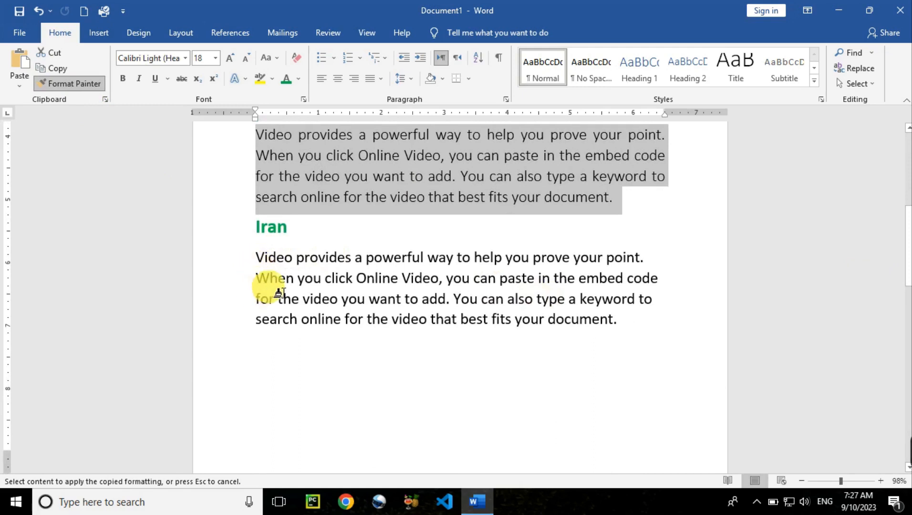
{"action": "left_click_drag", "start_coordinate": [263, 265], "coordinate": [266, 263]}
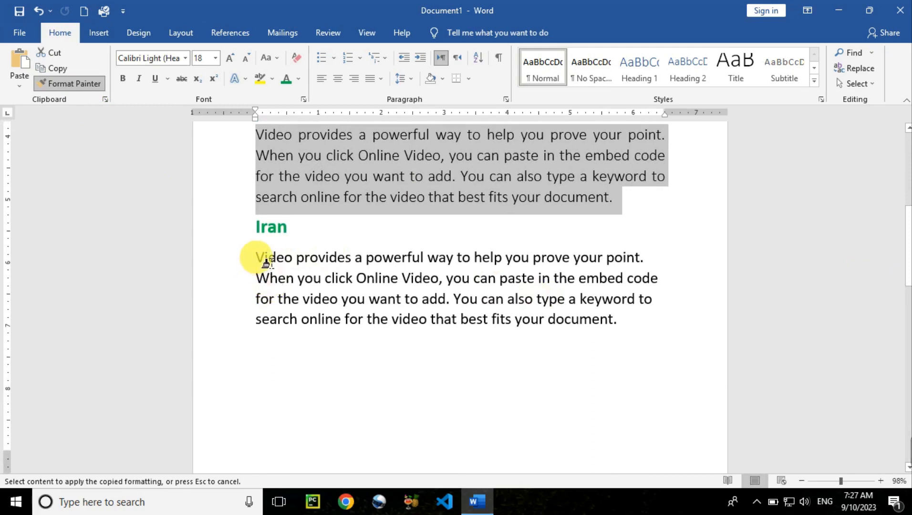
{"action": "mouse_move", "coordinate": [266, 261]}
{"action": "left_mouse_down"}
{"action": "mouse_move", "coordinate": [639, 323]}
{"action": "mouse_move", "coordinate": [629, 317]}
{"action": "left_mouse_up"}
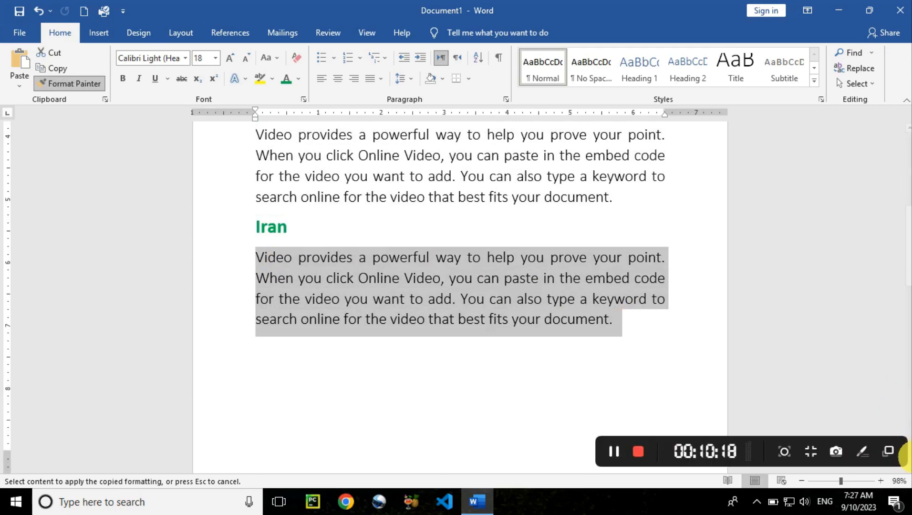
{"action": "left_click", "coordinate": [904, 453]}
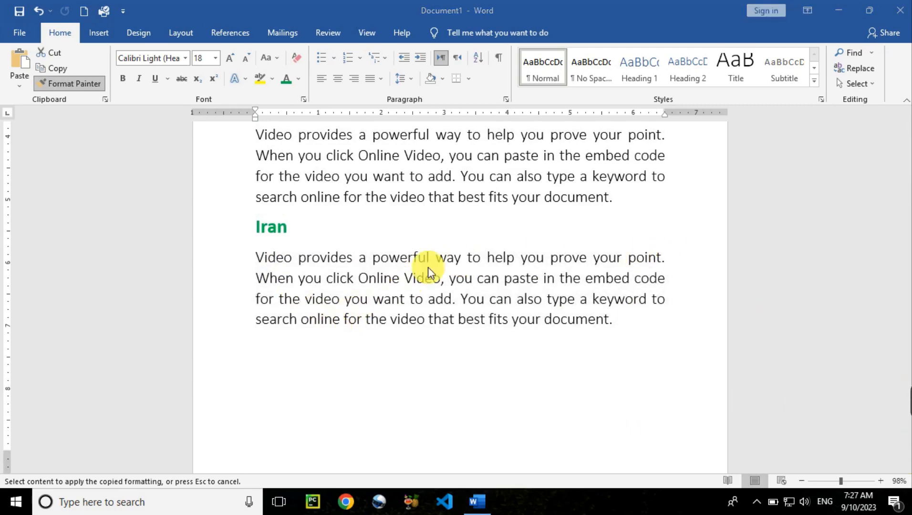
{"action": "mouse_move", "coordinate": [905, 406]}
- Add the heading "Tajikstan" below the last paragraph and generate one sample paragraph under it with =rand(1)
{"action": "left_click", "coordinate": [340, 371]}
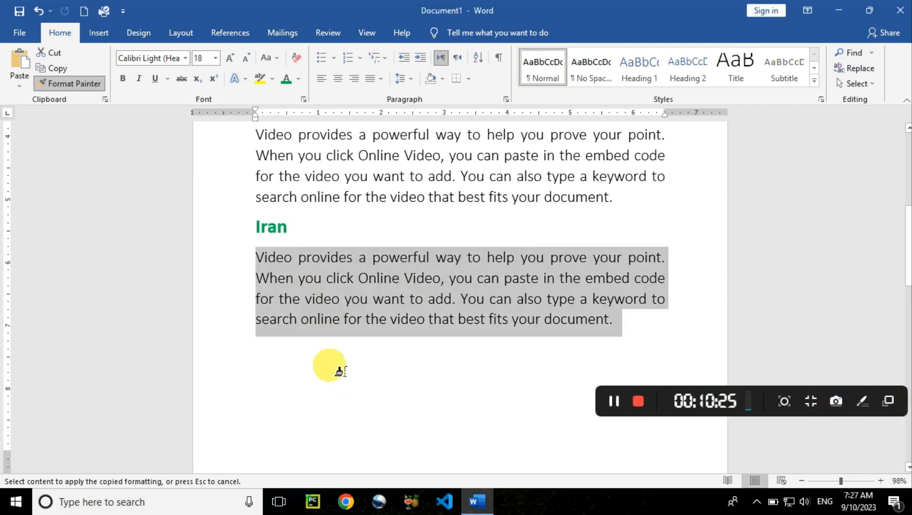
{"action": "left_click", "coordinate": [339, 371]}
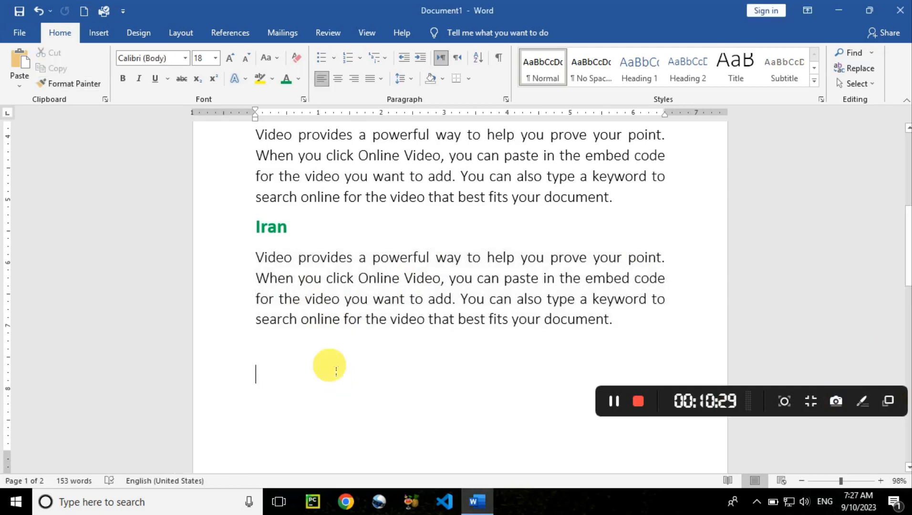
{"action": "type", "text": "Ta"}
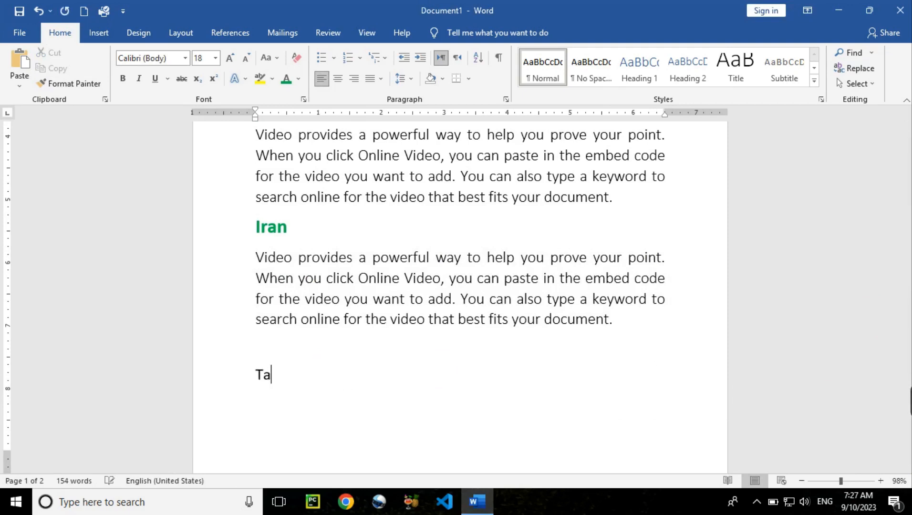
{"action": "type", "text": "jikstan"}
{"action": "key", "text": "Return"}
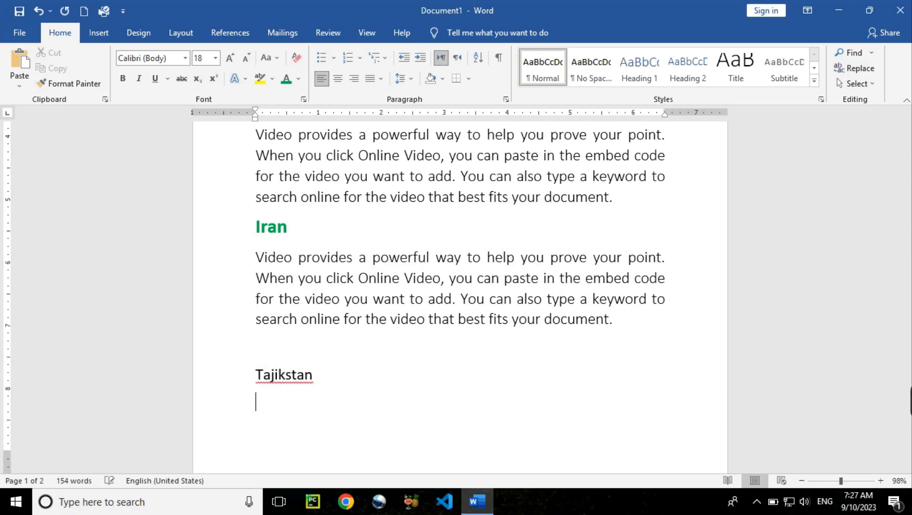
{"action": "type", "text": "=rand(1)"}
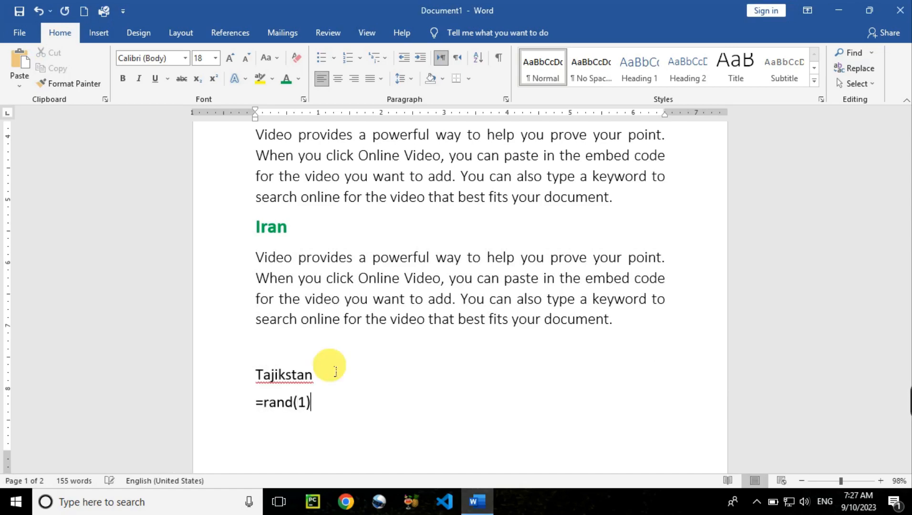
{"action": "key", "text": "Return"}
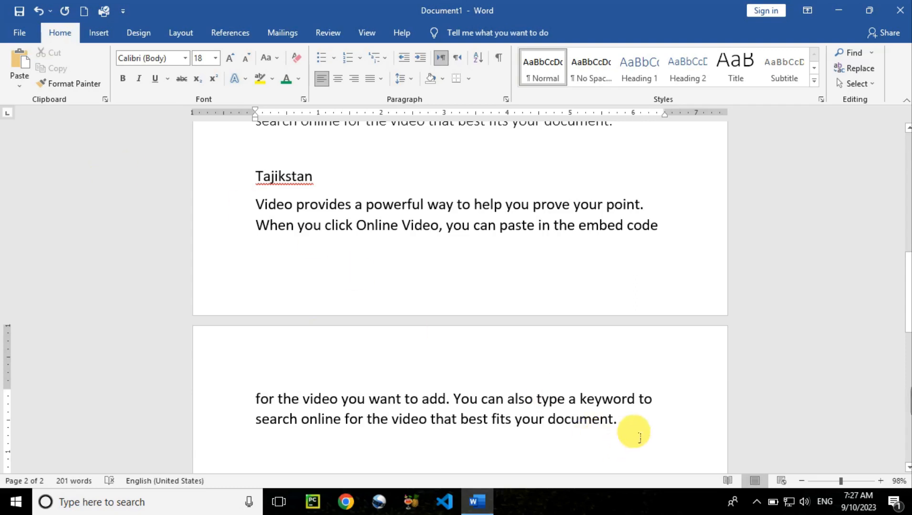
- Reduce the "Tajikstan" heading and its paragraph to font size 14
{"action": "left_click_drag", "start_coordinate": [635, 432], "coordinate": [251, 182]}
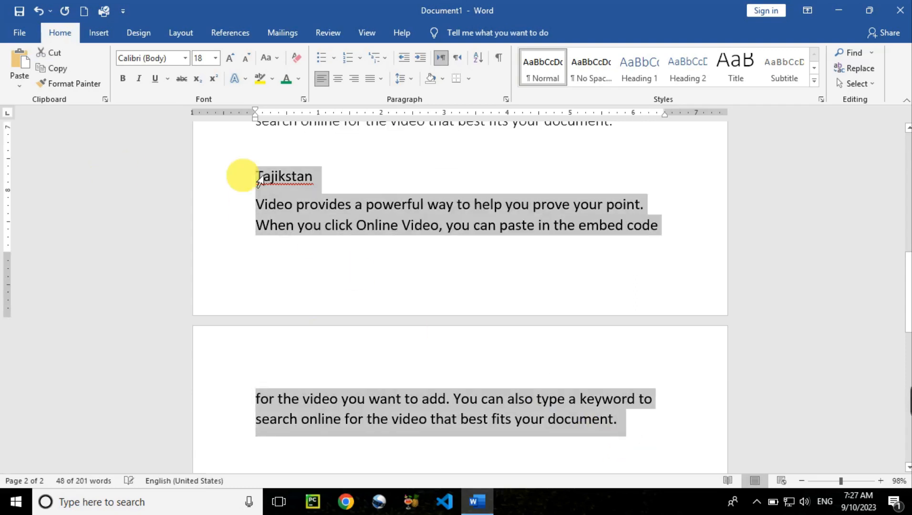
{"action": "key", "text": "ctrl+shift+comma"}
{"action": "key", "text": "ctrl+shift+comma"}
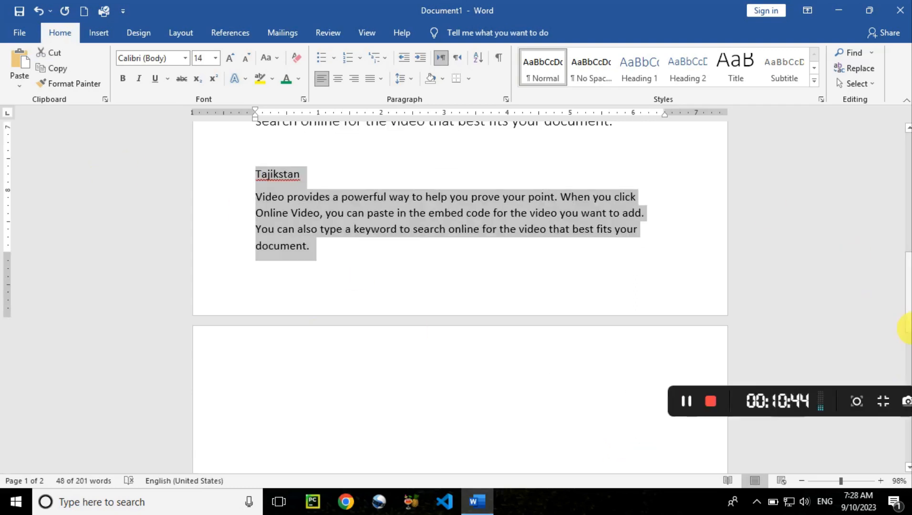
- Copy the formatting of the "Iran" heading and apply it to the "Tajikstan" heading
{"action": "left_click_drag", "start_coordinate": [907, 255], "coordinate": [907, 220]}
{"action": "left_click", "coordinate": [452, 308]}
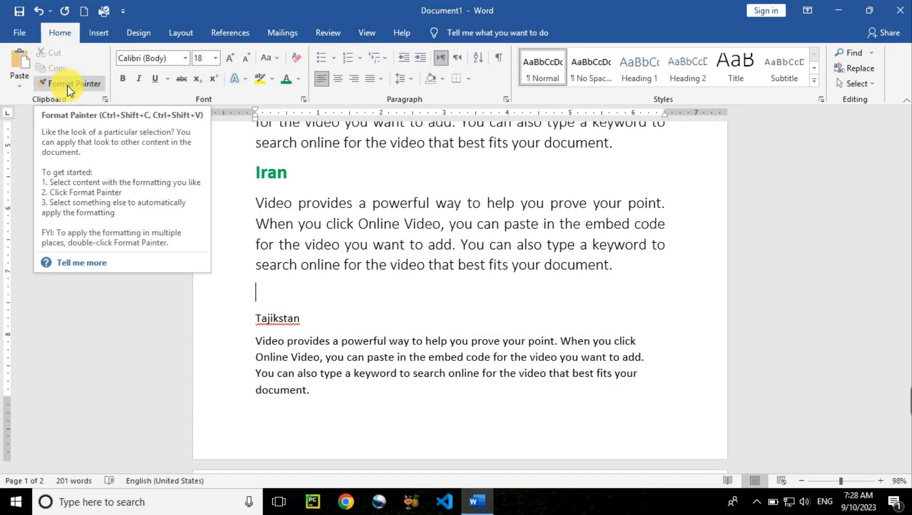
{"action": "left_click", "coordinate": [279, 180]}
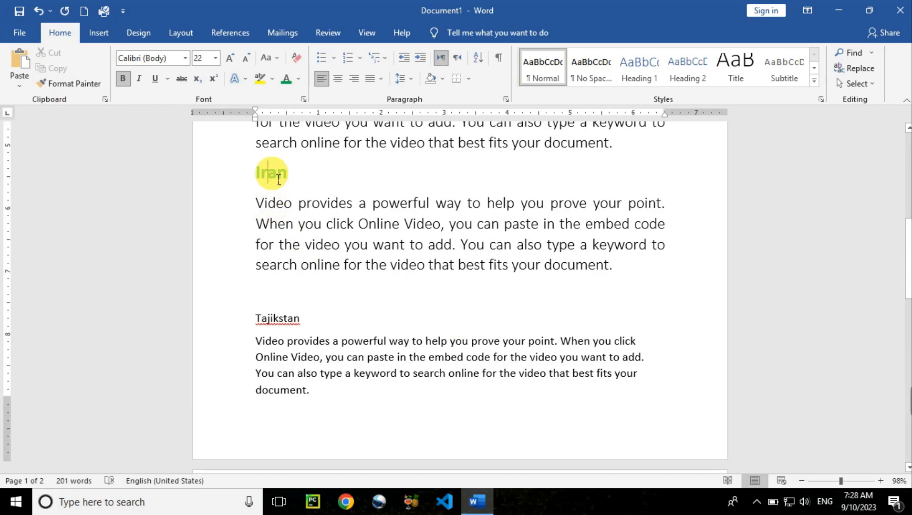
{"action": "left_click", "coordinate": [296, 320]}
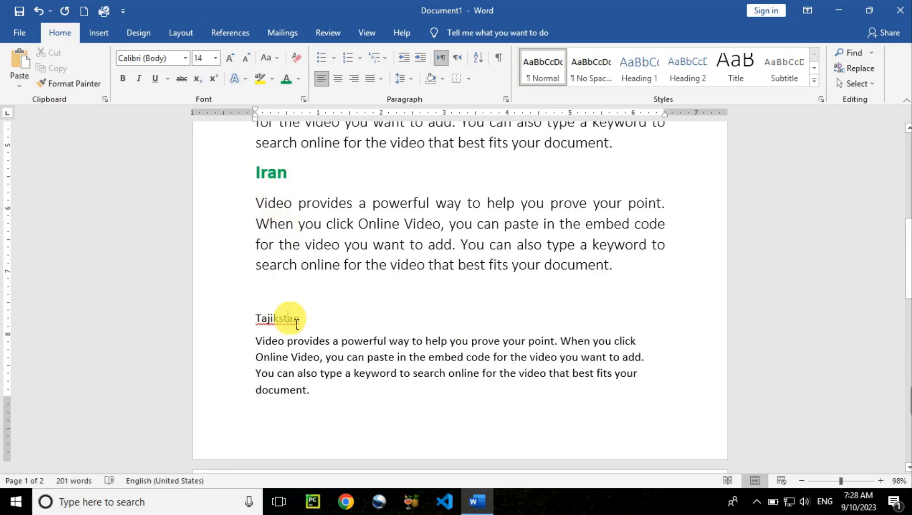
{"action": "left_click", "coordinate": [297, 324]}
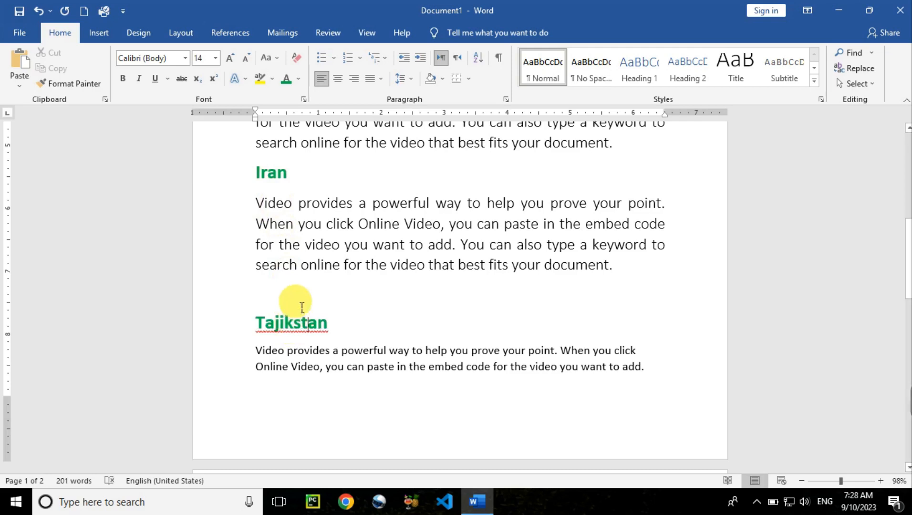
- Copy the formatting of the paragraph under "Iran" and apply it to the whole paragraph under "Tajikstan"
{"action": "left_click", "coordinate": [321, 204]}
{"action": "left_click", "coordinate": [328, 210]}
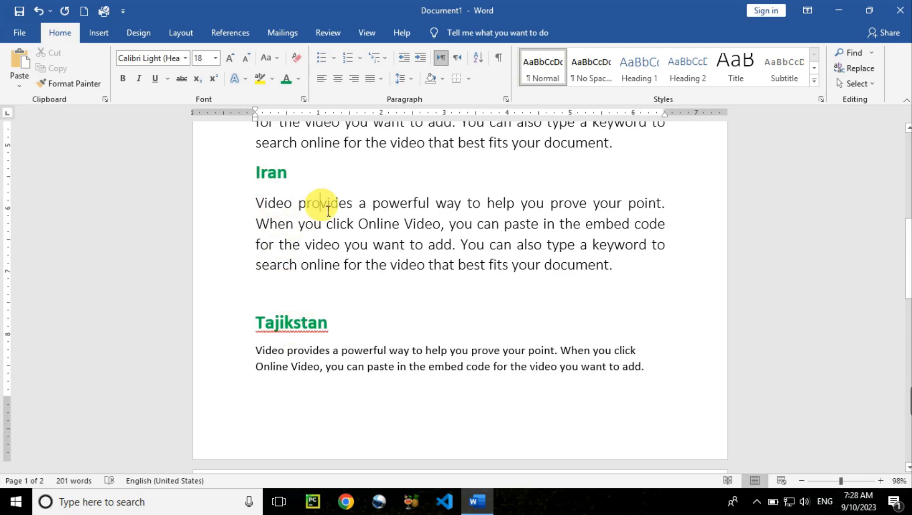
{"action": "left_click_drag", "start_coordinate": [907, 252], "coordinate": [907, 271]}
{"action": "left_click", "coordinate": [258, 276]}
{"action": "key", "text": "ctrl+shift+End"}
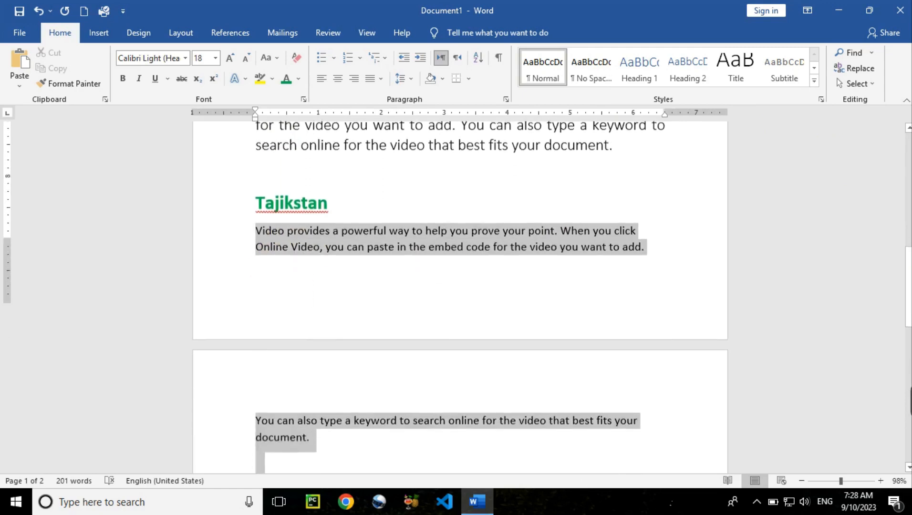
{"action": "scroll", "coordinate": [690, 456], "scroll_direction": "down", "scroll_amount": 2}
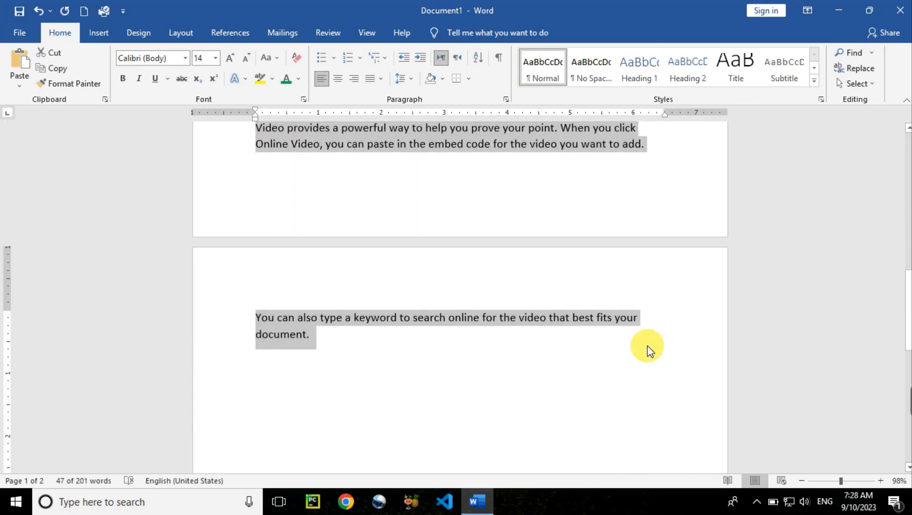
{"action": "key", "text": "ctrl+shift+v"}
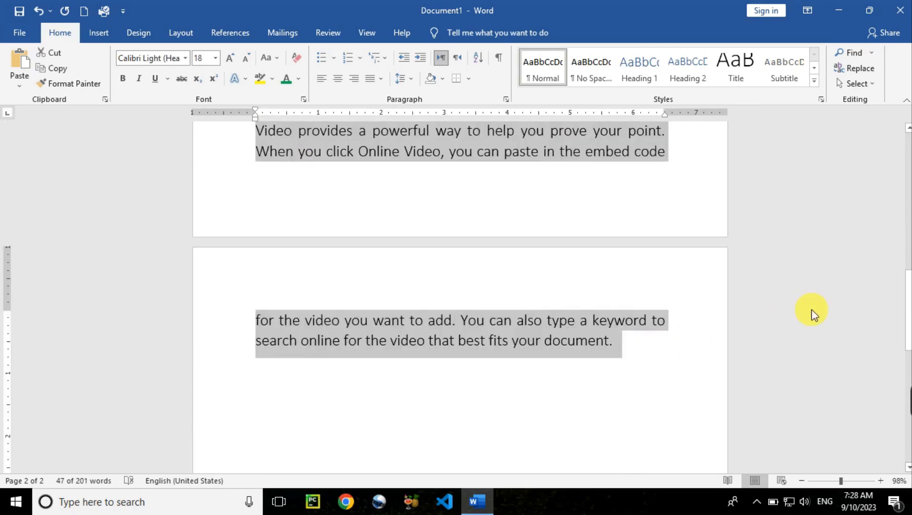
- Shrink all the text in the document by four font-size increments and deselect it
{"action": "left_click_drag", "start_coordinate": [908, 309], "coordinate": [910, 189]}
{"action": "key", "text": "ctrl+a"}
{"action": "key", "text": "ctrl+shift+comma"}
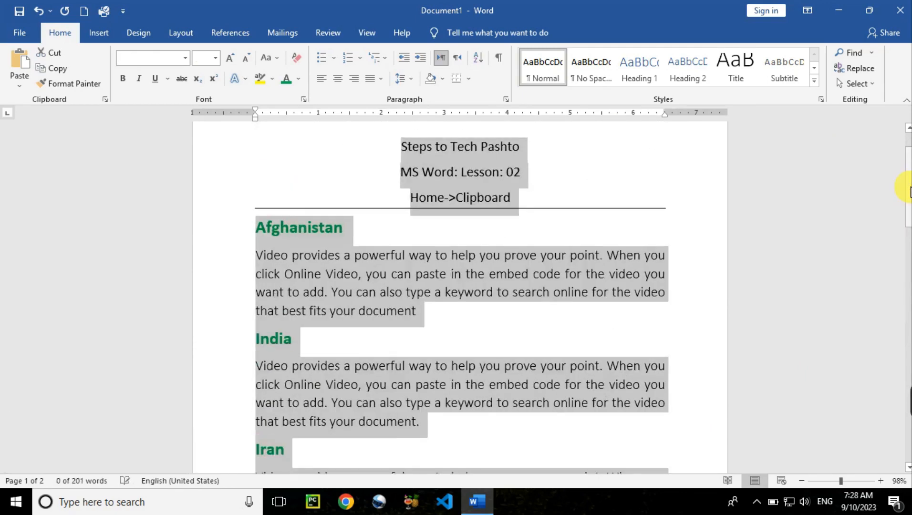
{"action": "key", "text": "ctrl+shift+comma"}
{"action": "key", "text": "ctrl+shift+comma"}
{"action": "key", "text": "ctrl+shift+comma"}
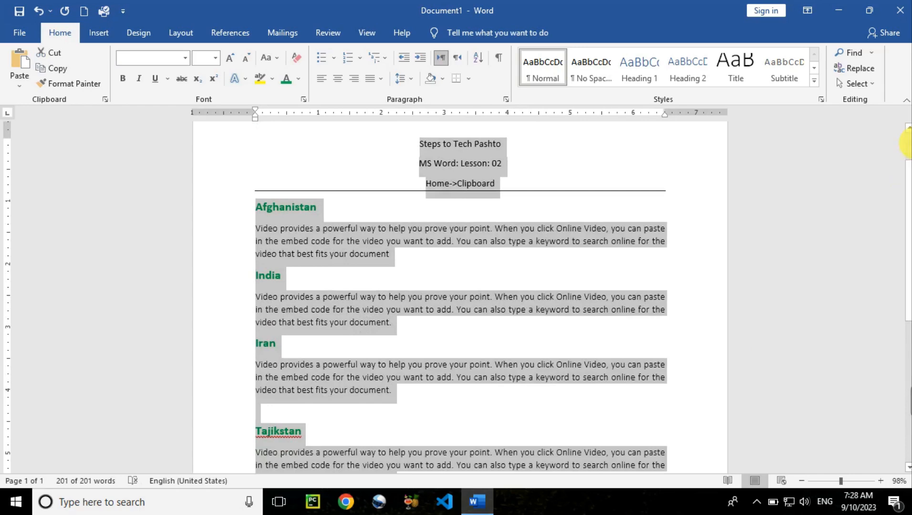
{"action": "left_click_drag", "start_coordinate": [908, 205], "coordinate": [908, 261]}
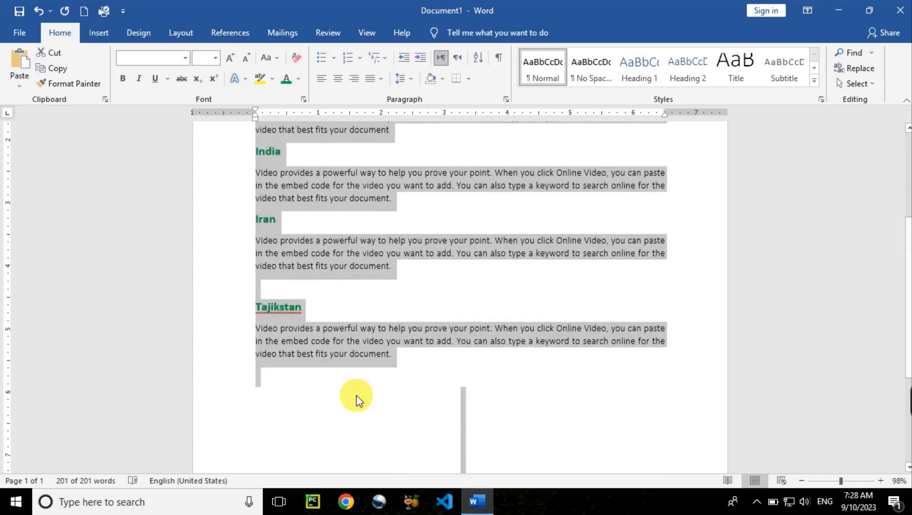
{"action": "left_click", "coordinate": [352, 395]}
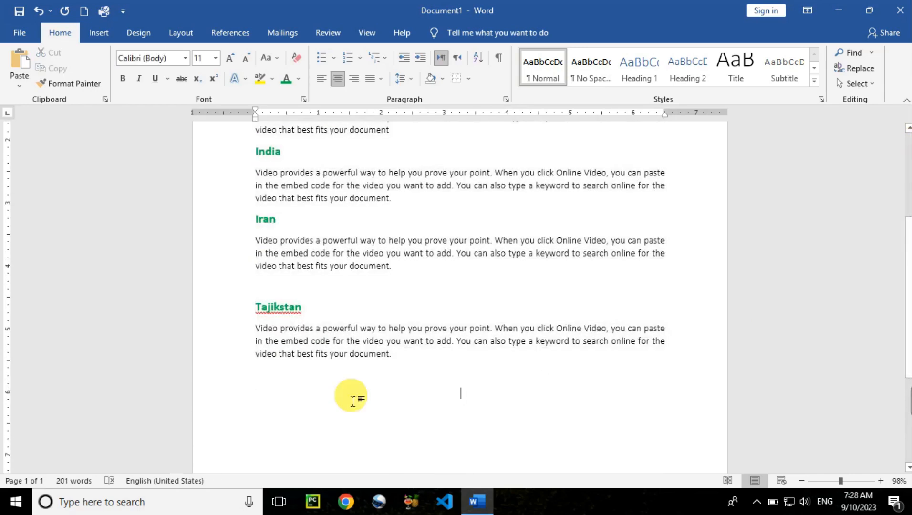